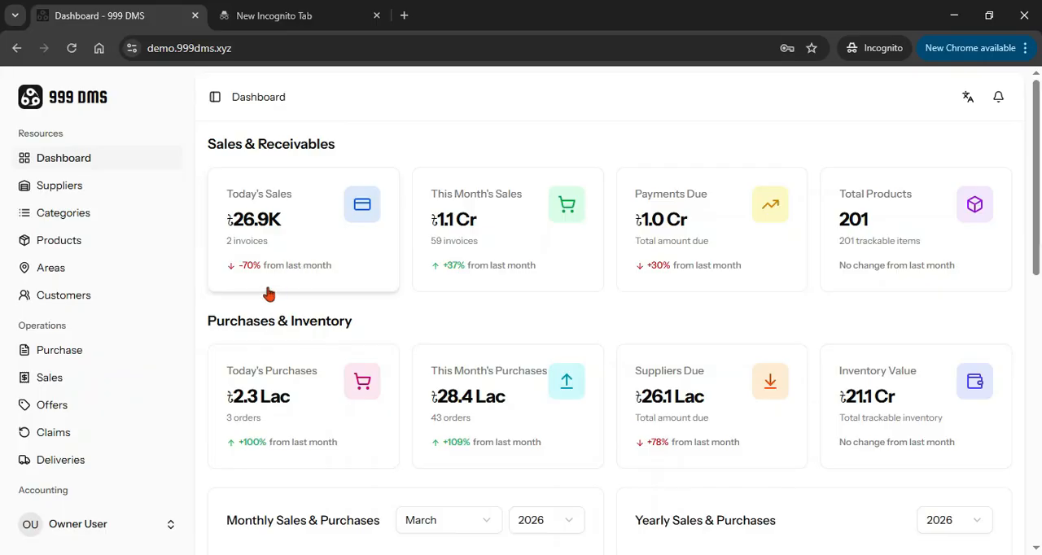
Open the sales invoices list and look at its filter options, including the available statuses, without applying any filter
click(54, 382)
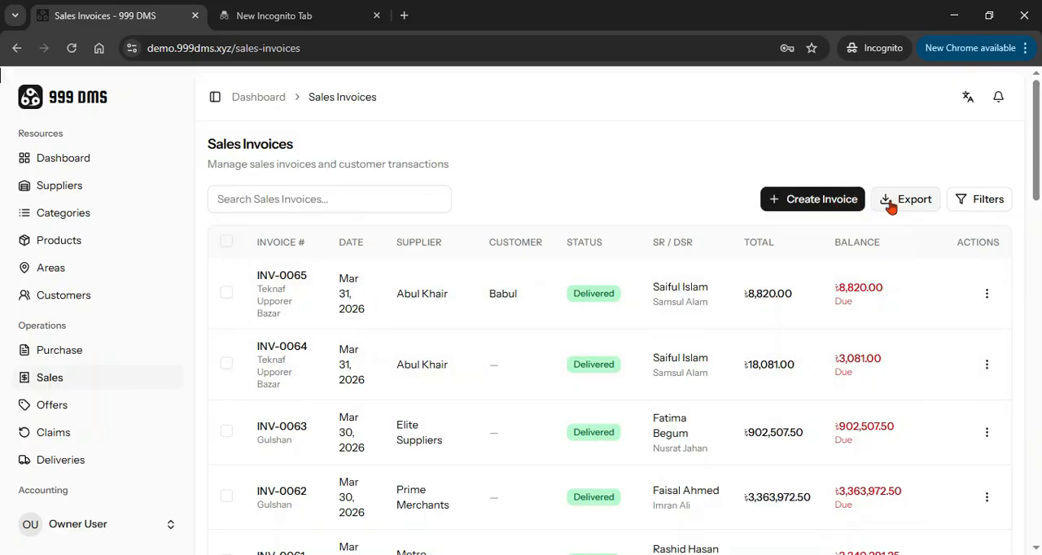
click(992, 204)
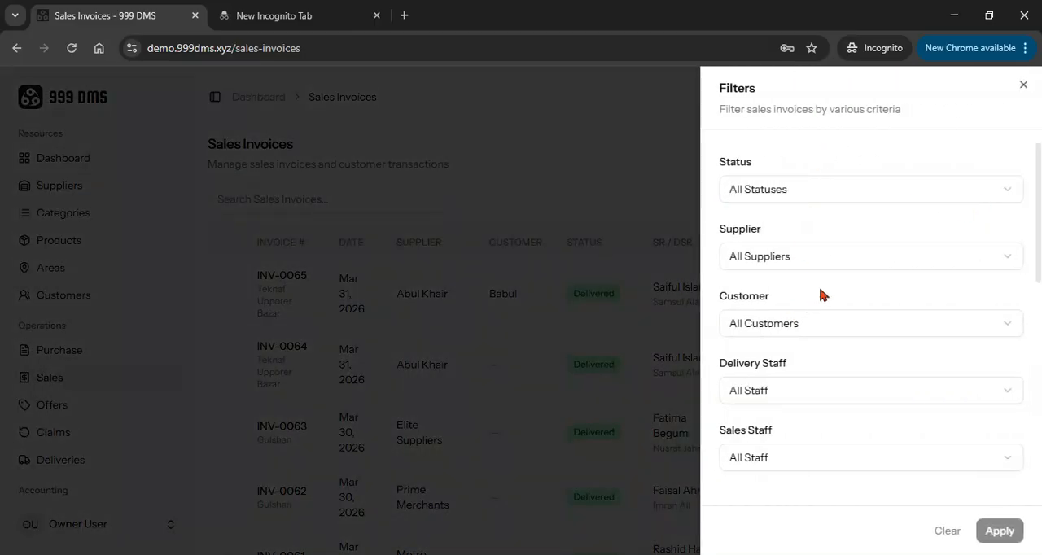
click(774, 257)
click(786, 229)
click(783, 189)
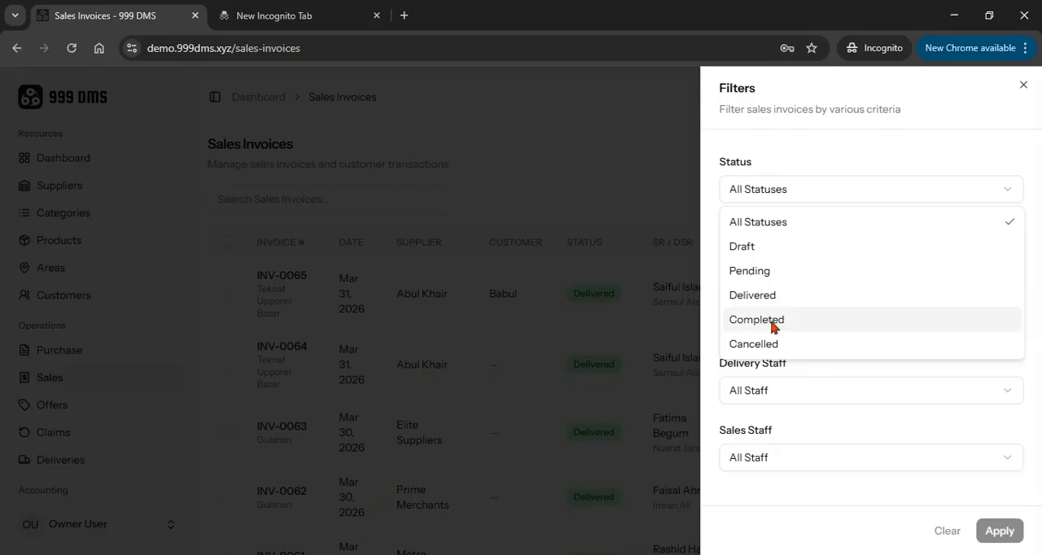
click(1024, 89)
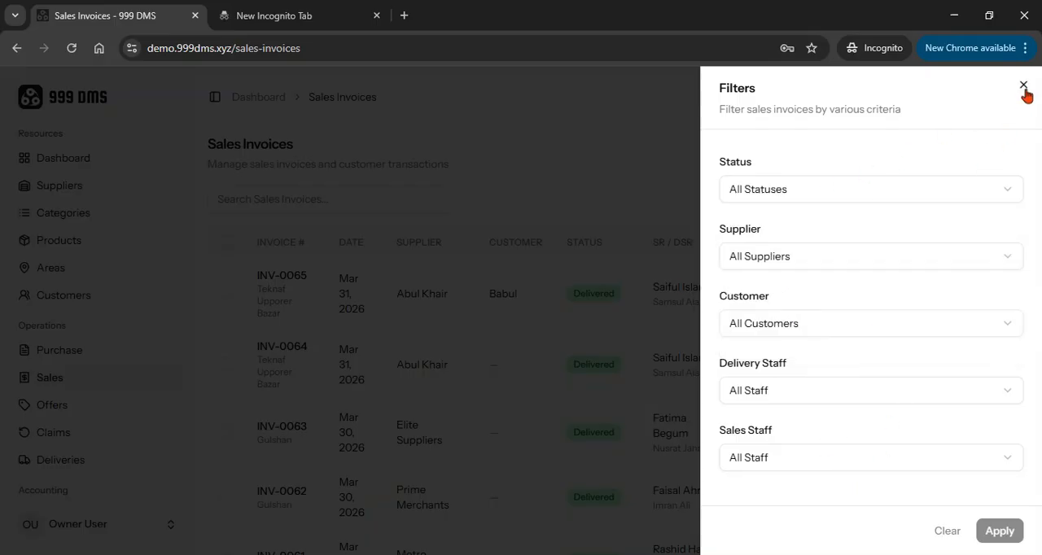
click(1024, 90)
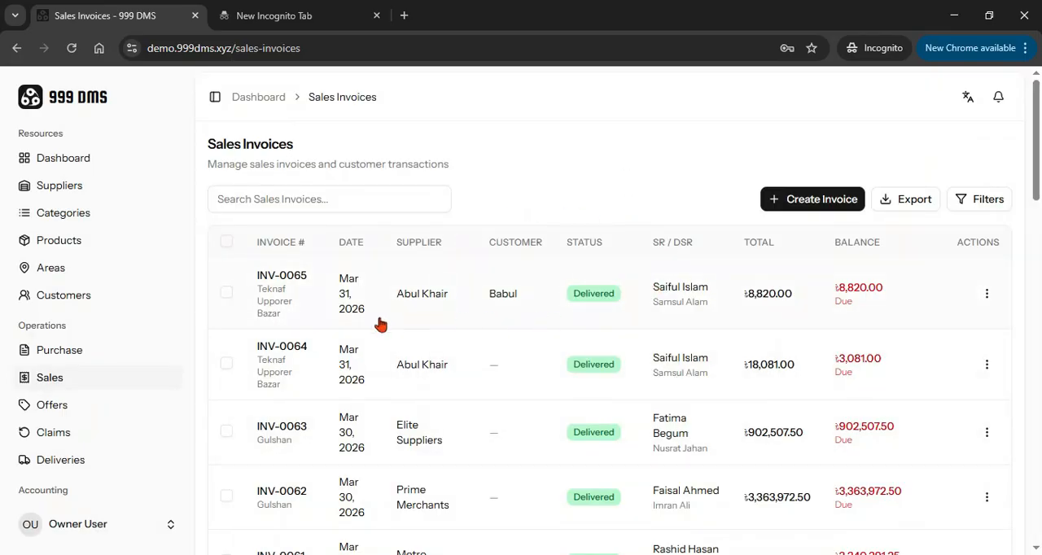
Start a new sales invoice with supplier Acme Corporation (ACME-001) and the Banani area in Dhaka Division
click(807, 203)
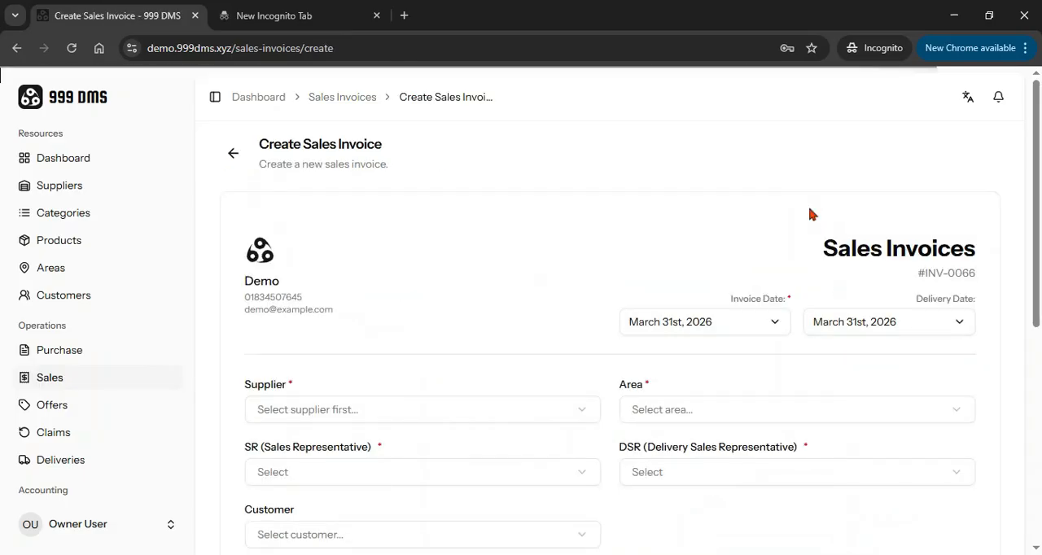
scroll(541, 254, down, 2)
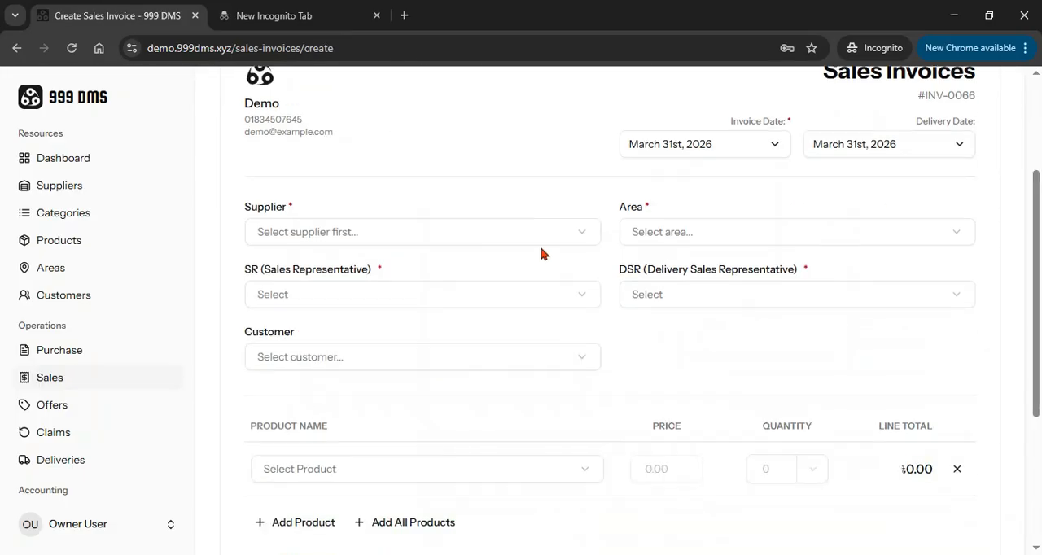
click(352, 234)
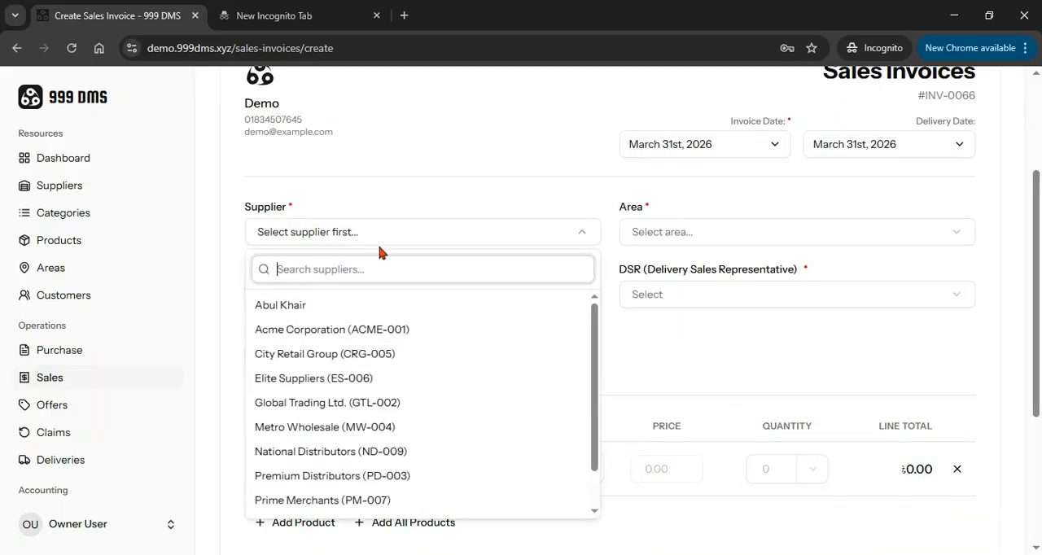
click(318, 330)
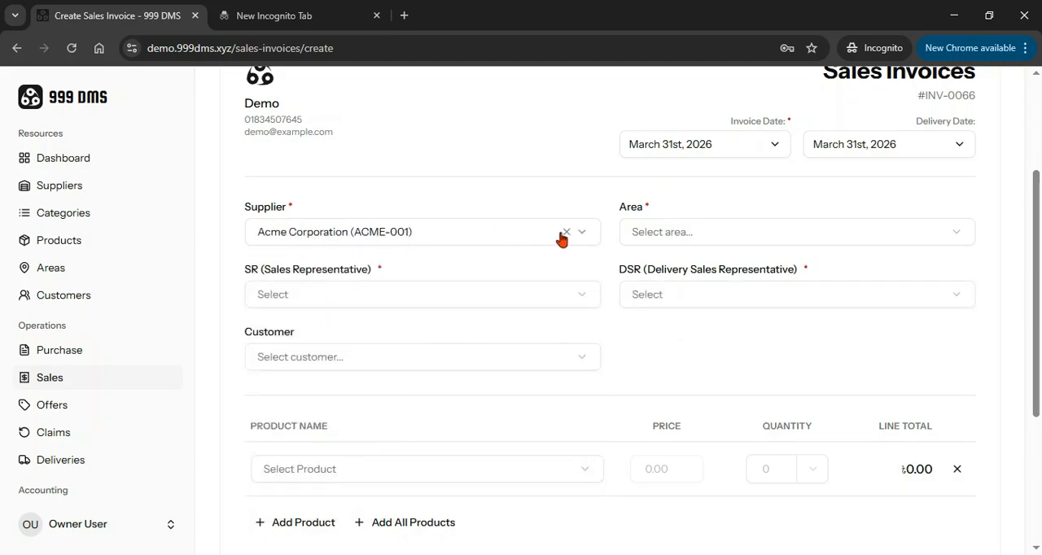
click(666, 233)
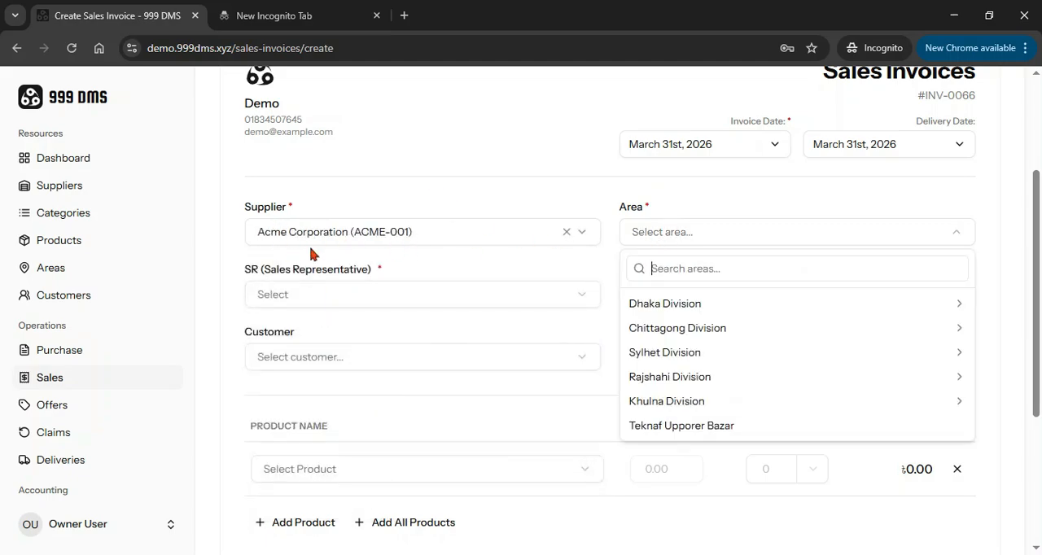
click(647, 307)
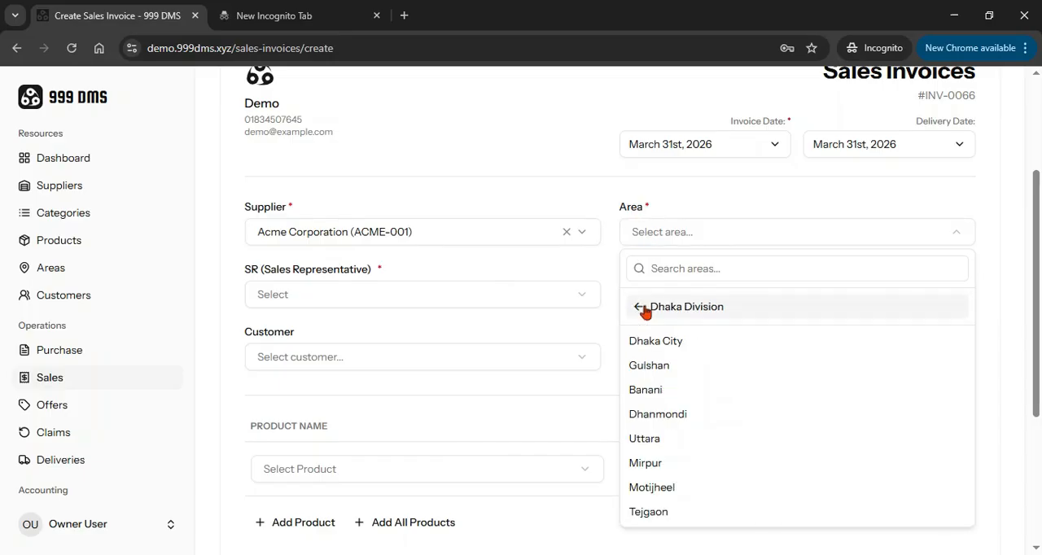
click(652, 393)
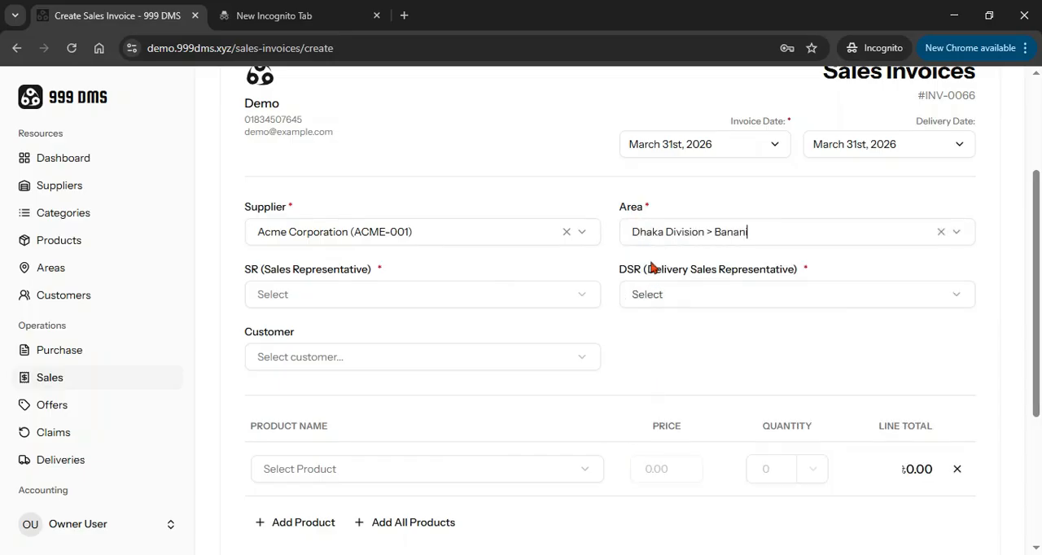
Assign the first listed DSR employee as sales representative and the second listed DSR employee as delivery sales representative
click(366, 297)
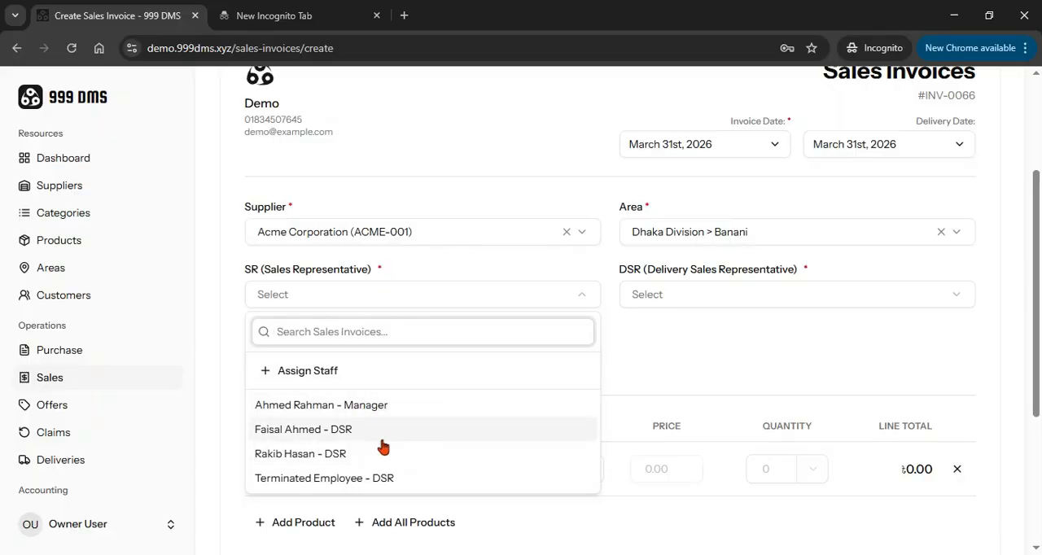
click(381, 247)
click(324, 293)
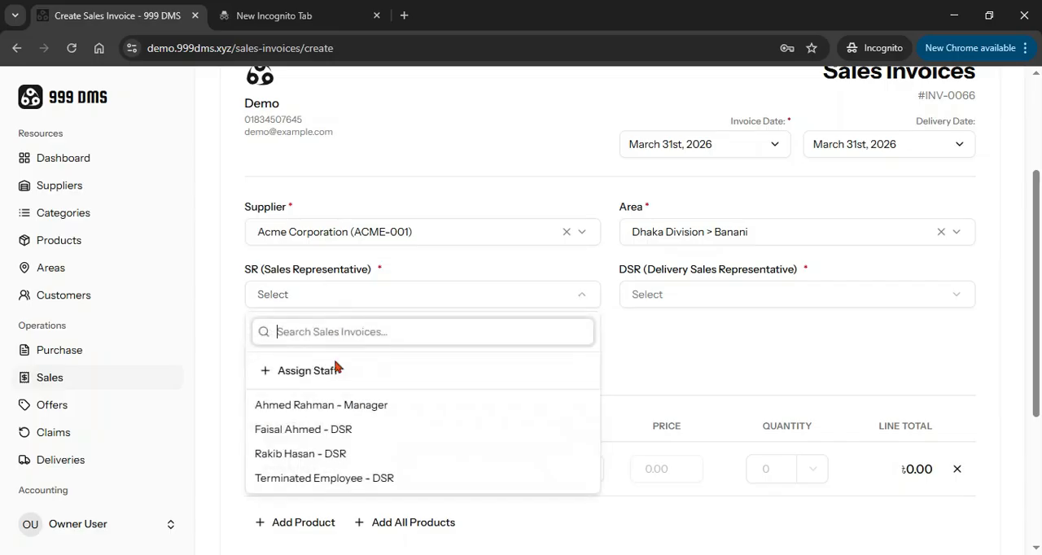
click(290, 439)
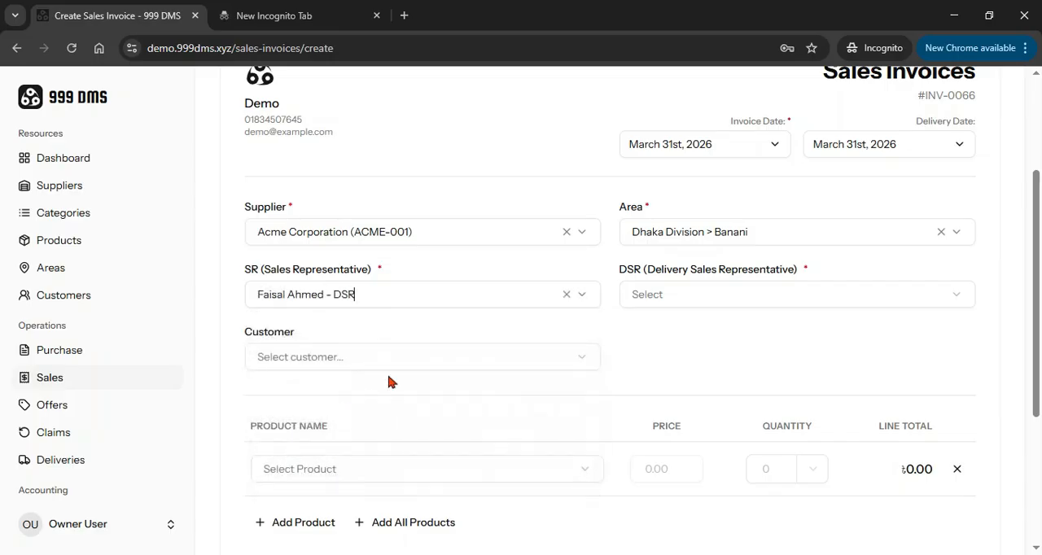
click(681, 298)
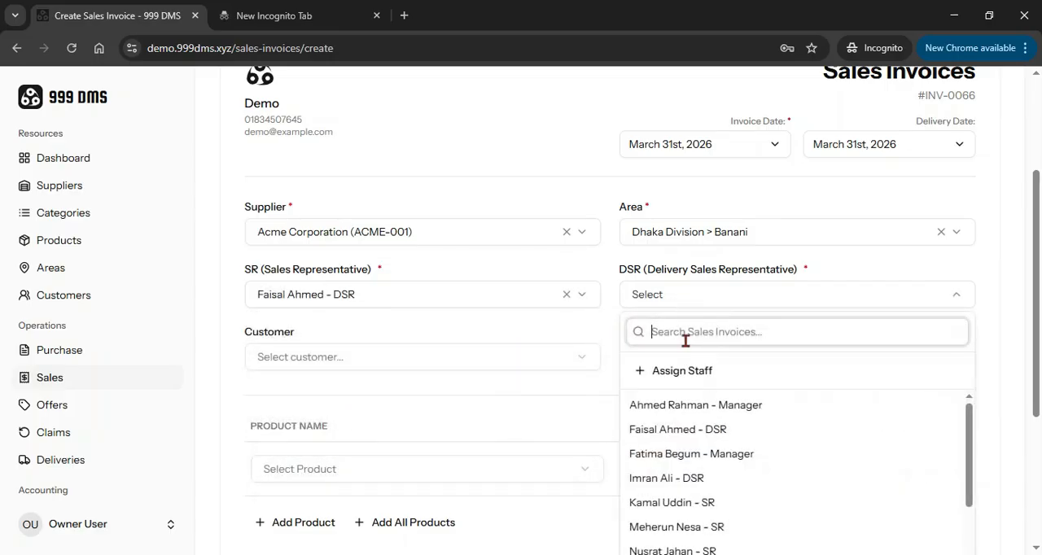
click(691, 481)
click(584, 264)
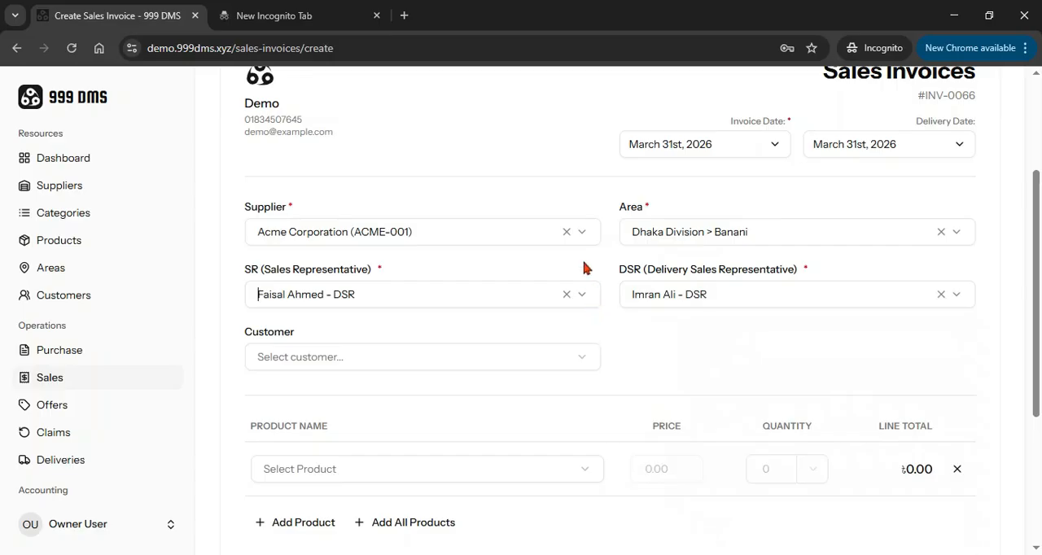
Check the customer choices, then review the invoice number, dates, party details and product section of the form
click(363, 358)
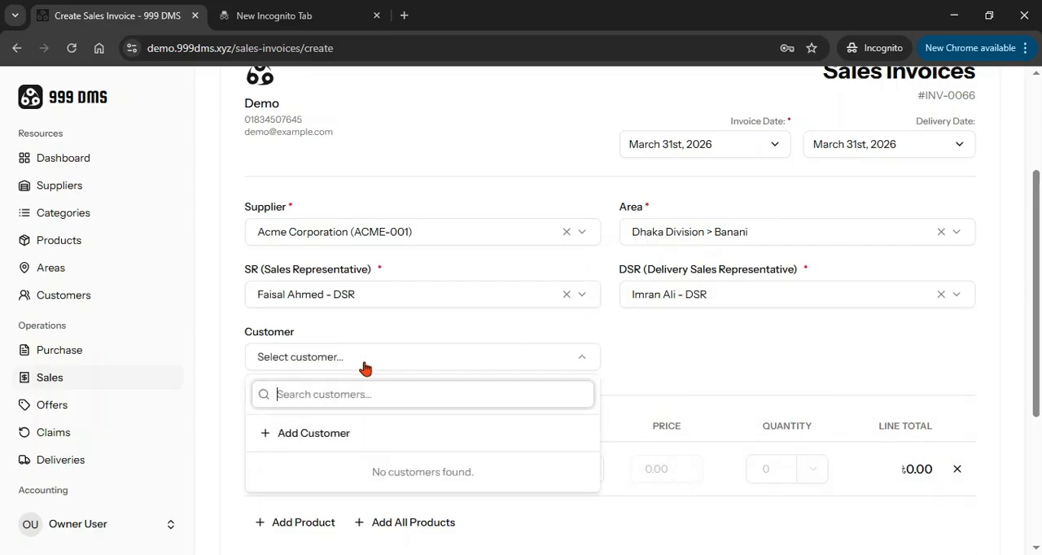
click(382, 329)
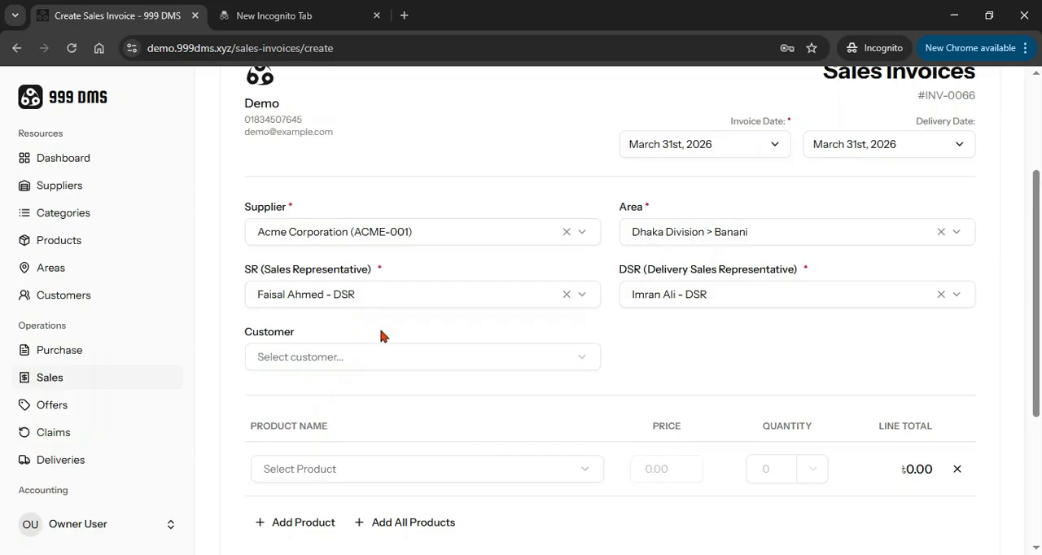
scroll(911, 236, up, 2)
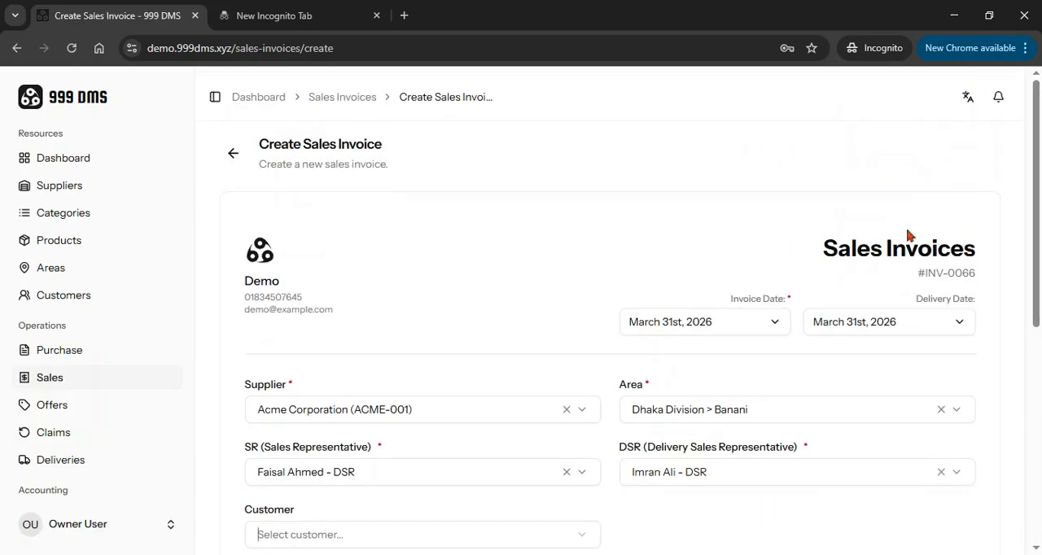
scroll(694, 266, down, 2)
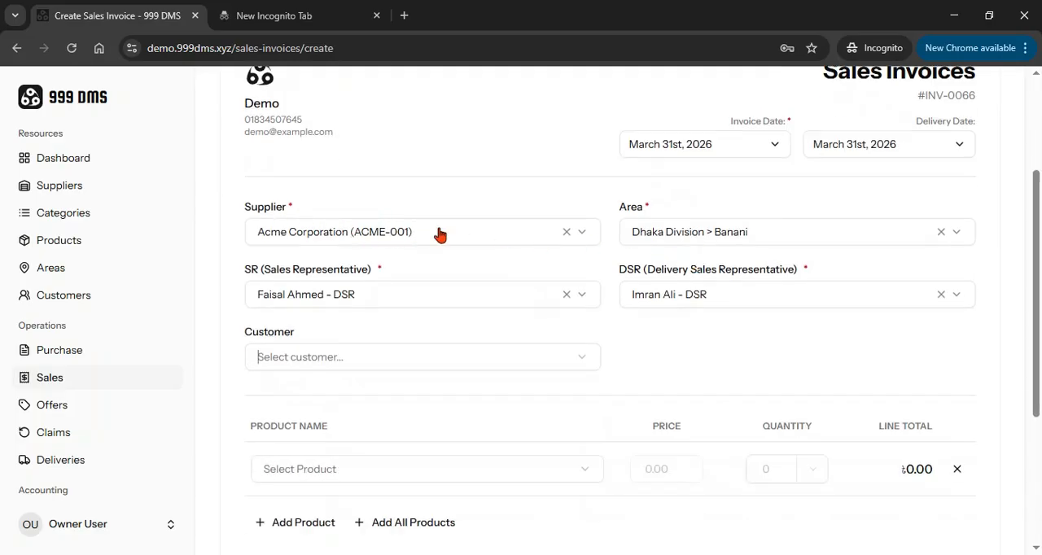
scroll(549, 293, down, 3)
scroll(565, 300, up, 4)
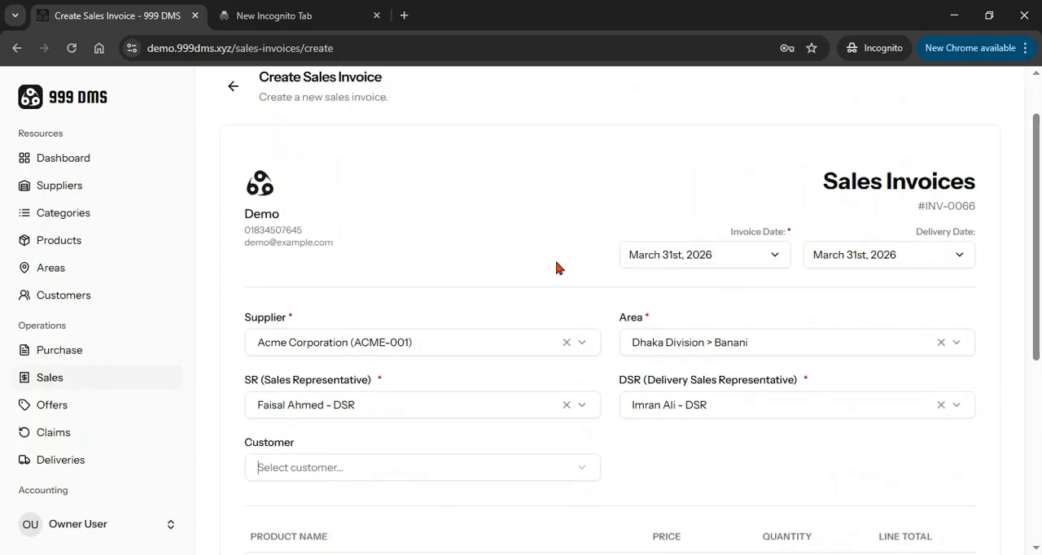
scroll(553, 268, down, 2)
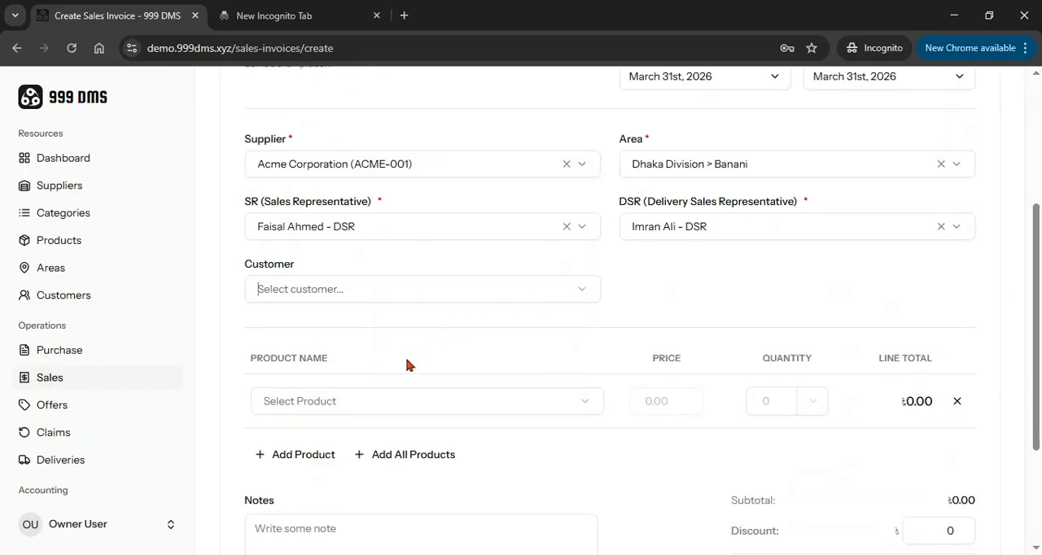
scroll(509, 342, up, 3)
scroll(507, 355, down, 5)
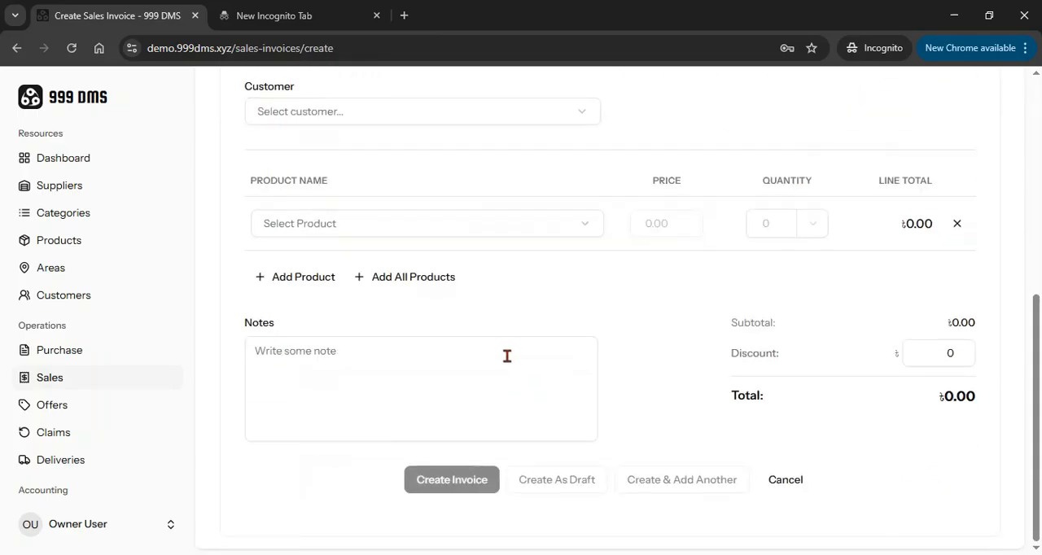
Fill the first product line with Baby Milk Powder and a quantity of 20 boxes
click(342, 228)
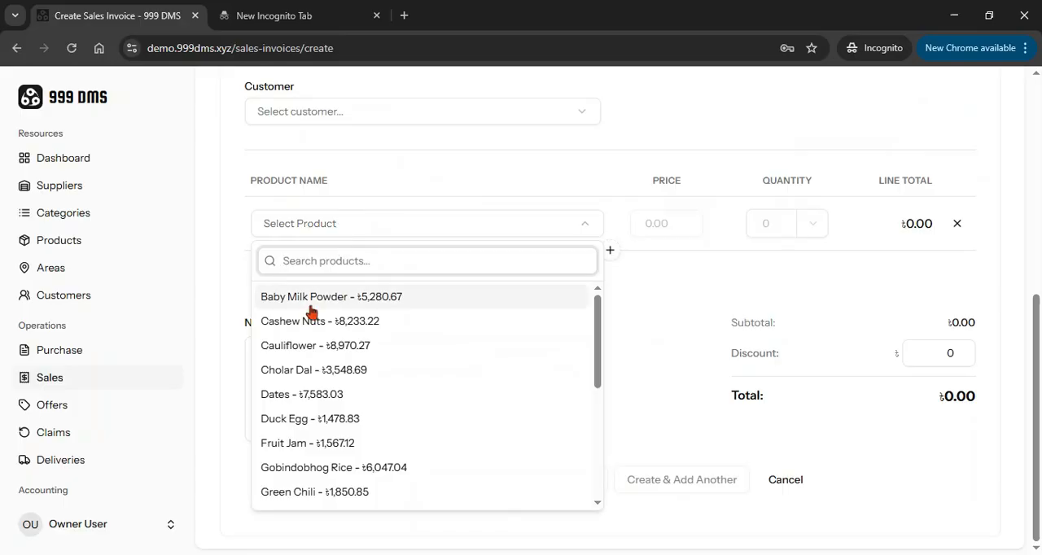
click(398, 297)
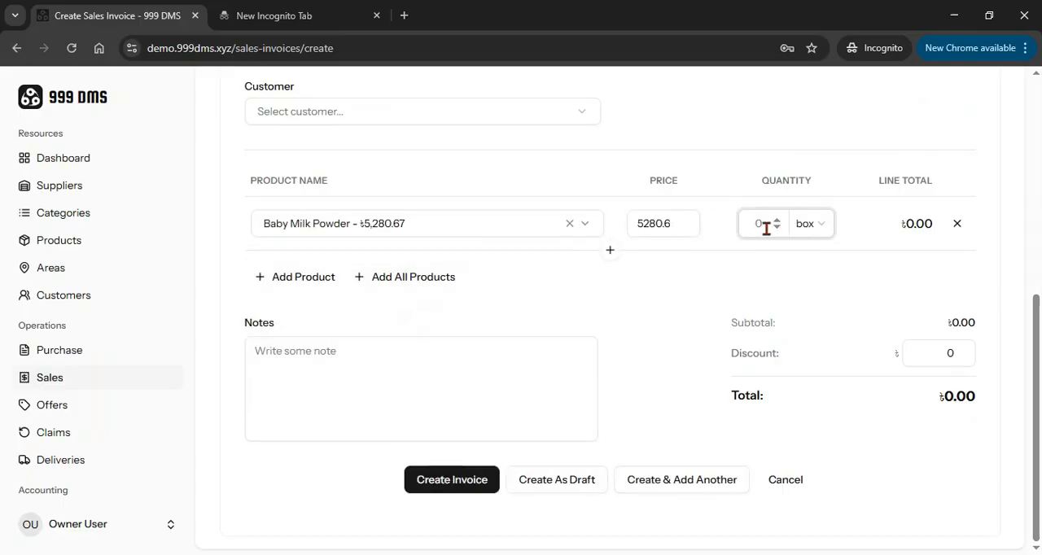
text(20)
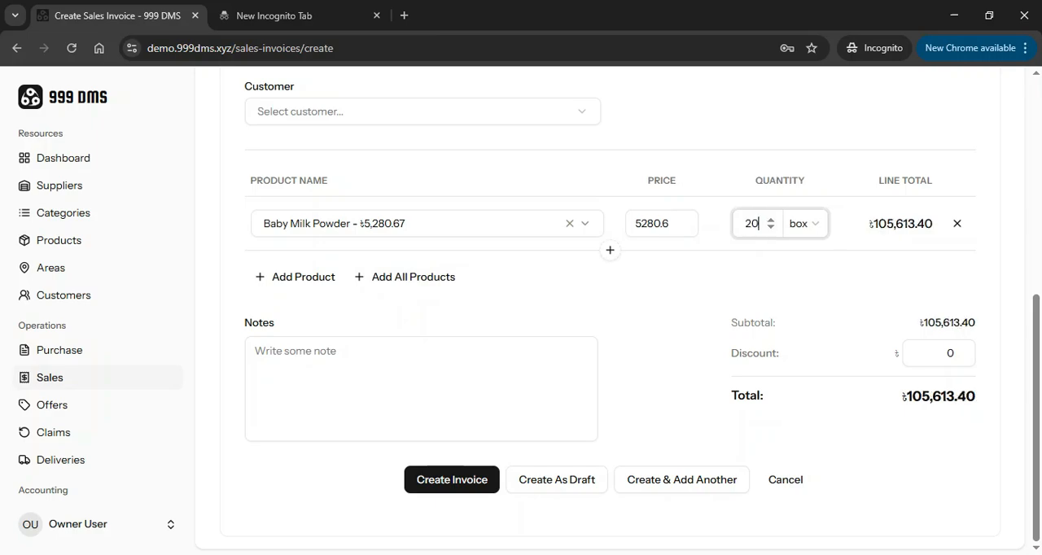
Add a second product line for Cholar Dal with a quantity of 30 kg
click(284, 276)
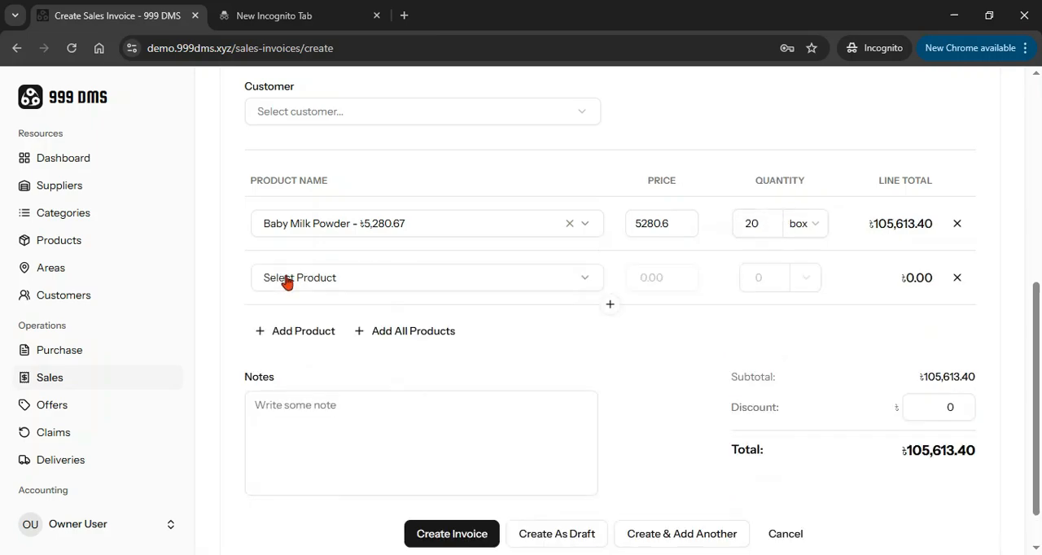
click(334, 279)
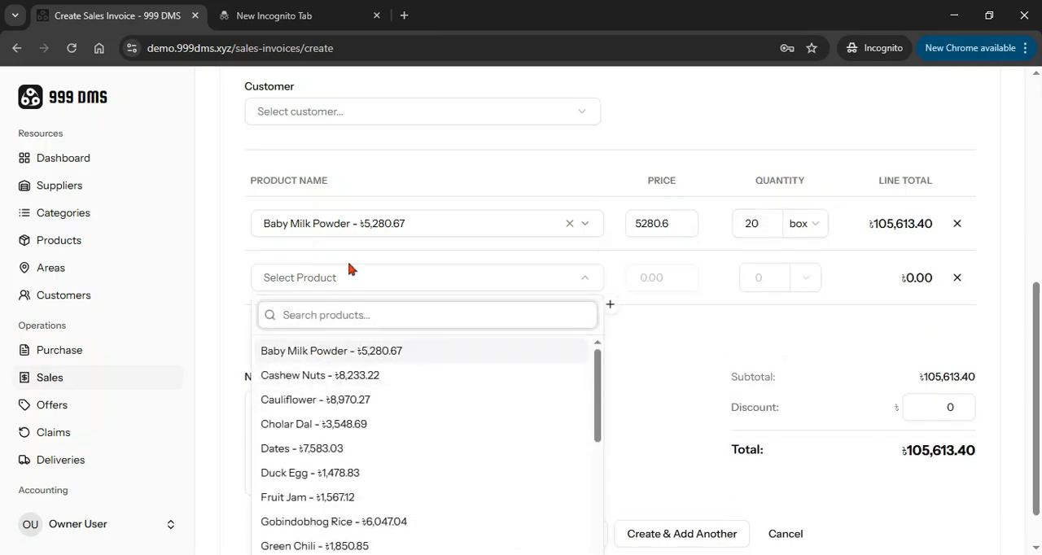
click(296, 431)
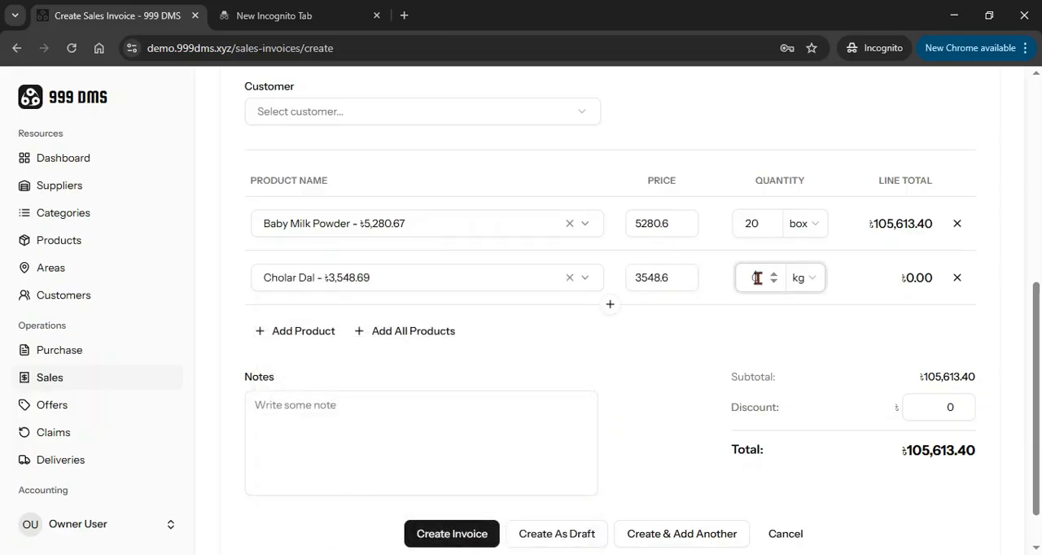
text(30)
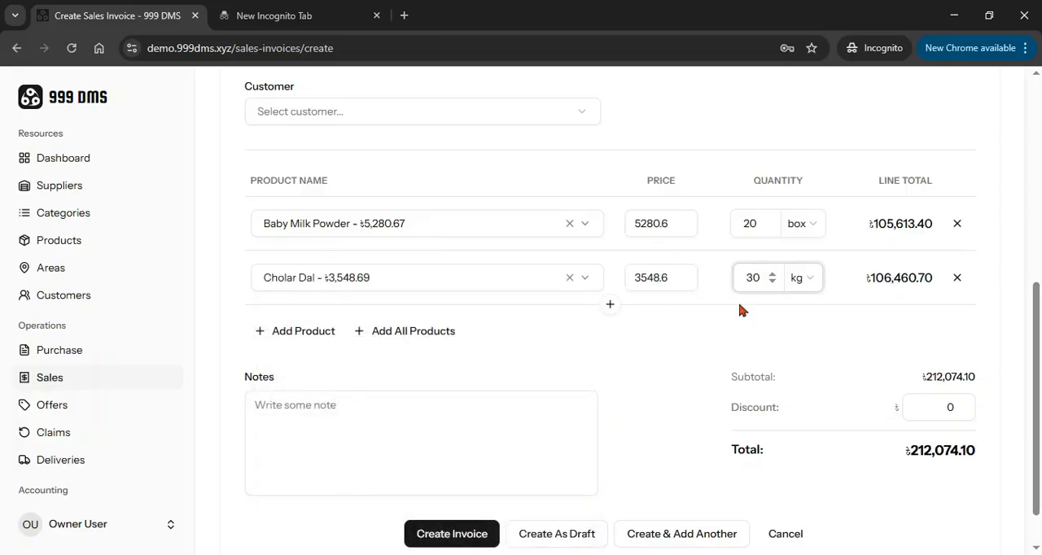
click(719, 321)
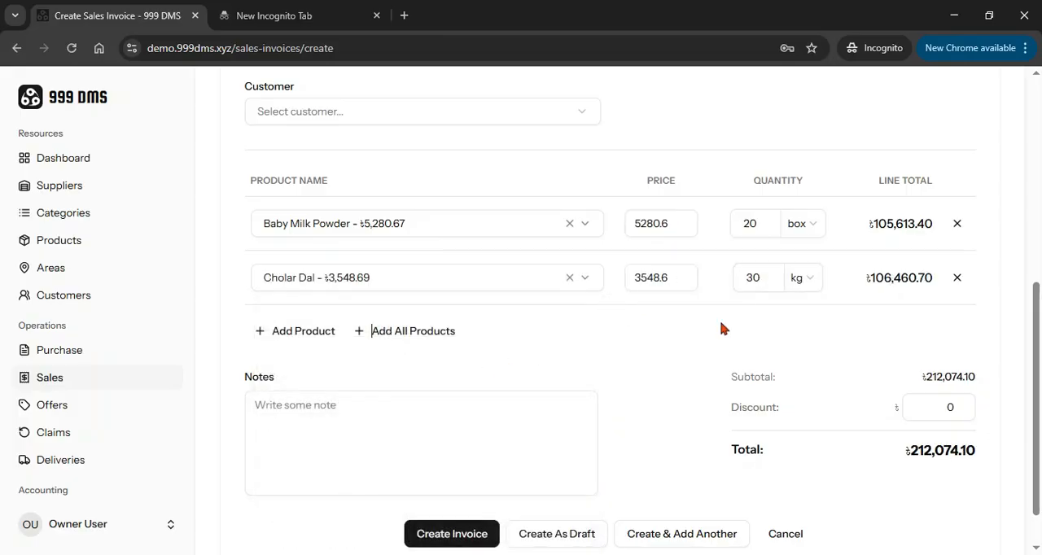
Add a third product line for Duck Egg with a quantity of 5 cartons
click(285, 331)
click(349, 335)
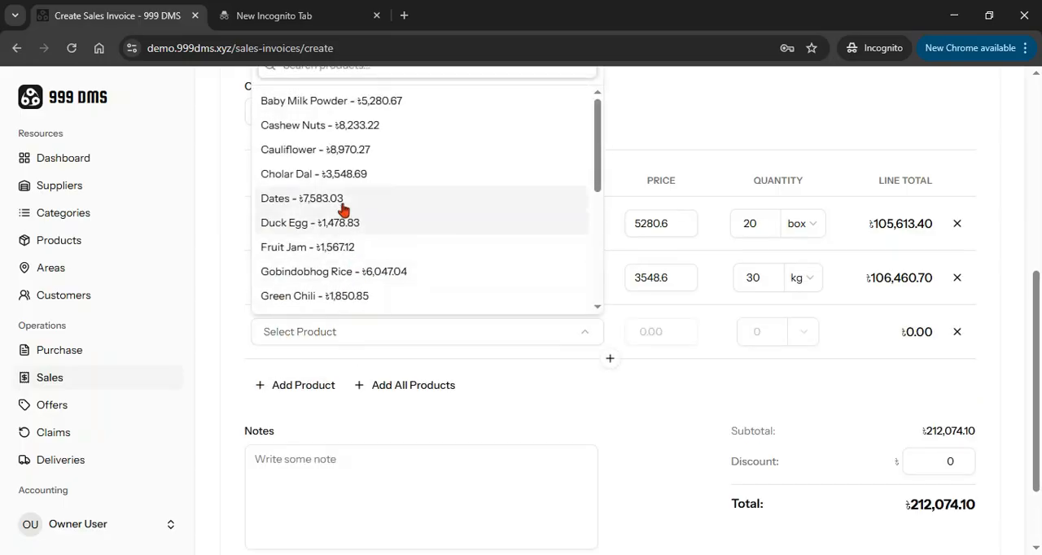
click(309, 232)
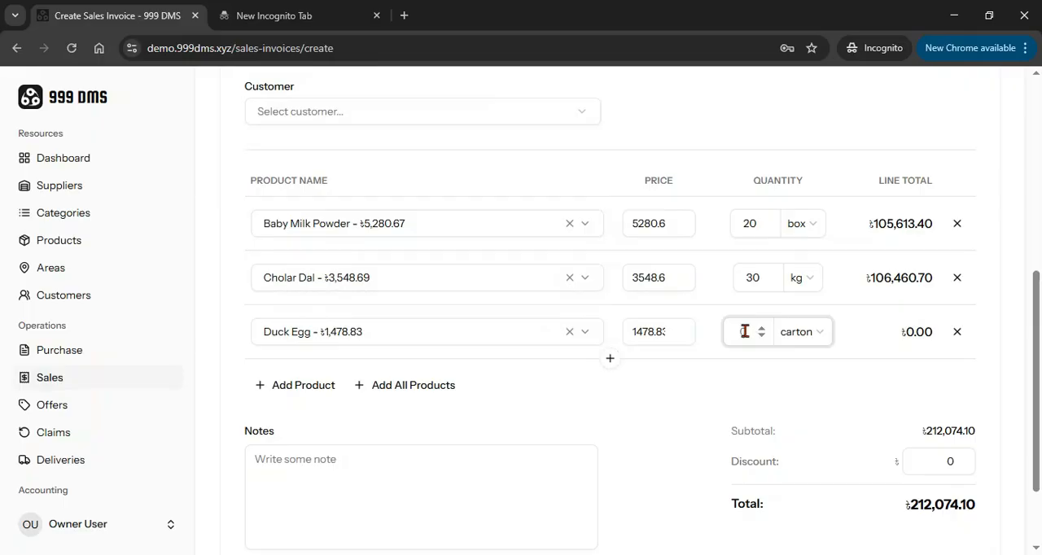
text(5)
click(746, 397)
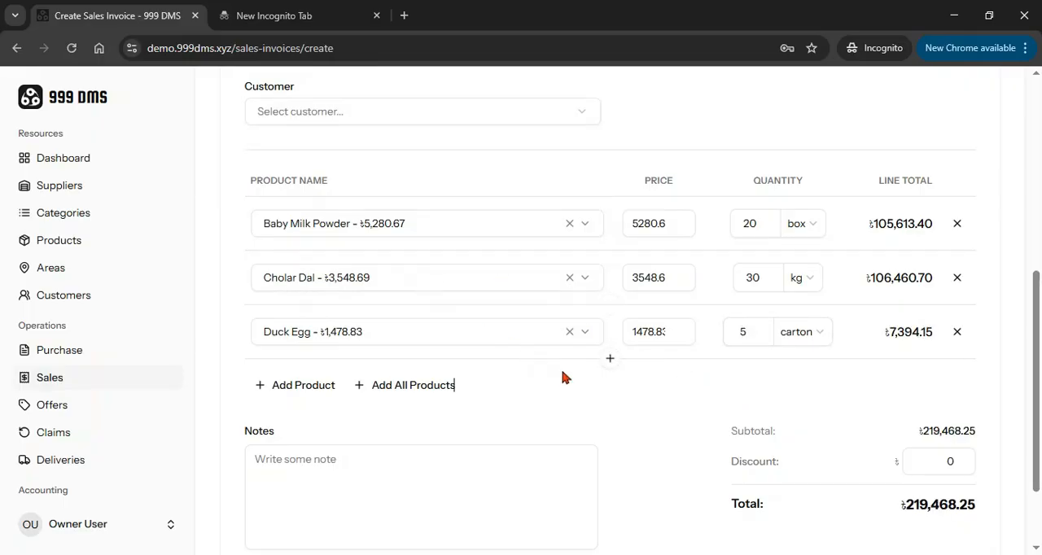
scroll(623, 413, up, 3)
scroll(564, 373, down, 4)
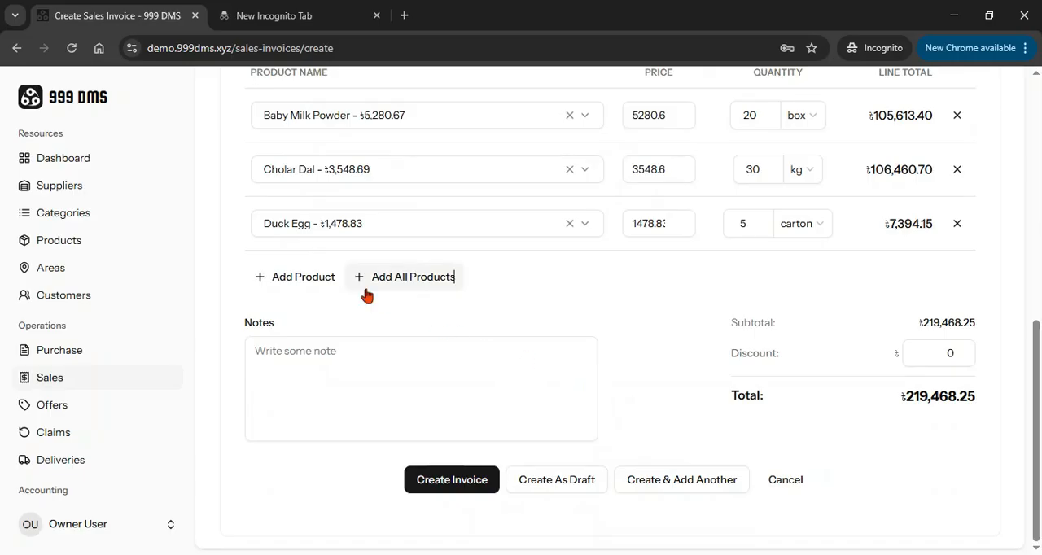
click(285, 279)
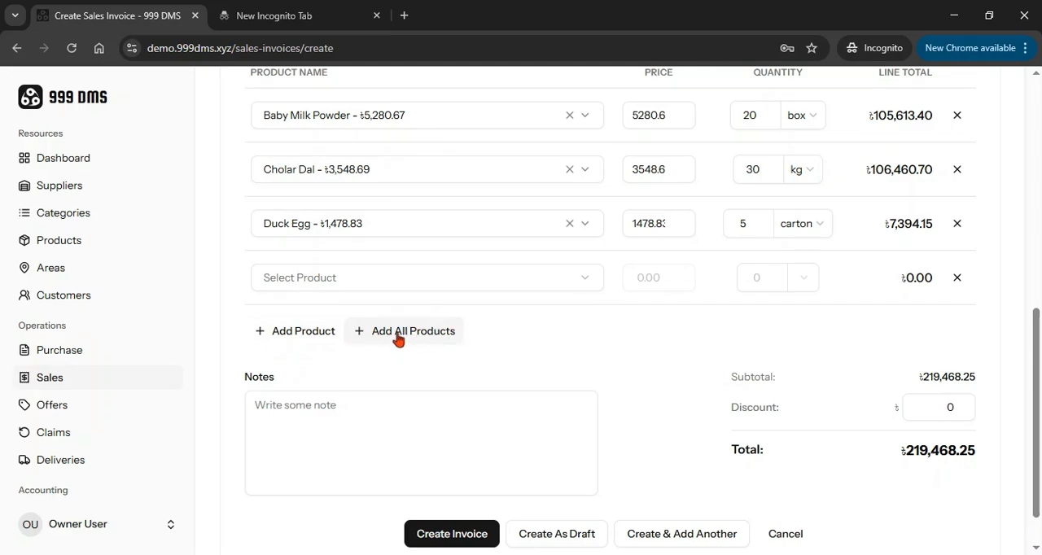
click(957, 277)
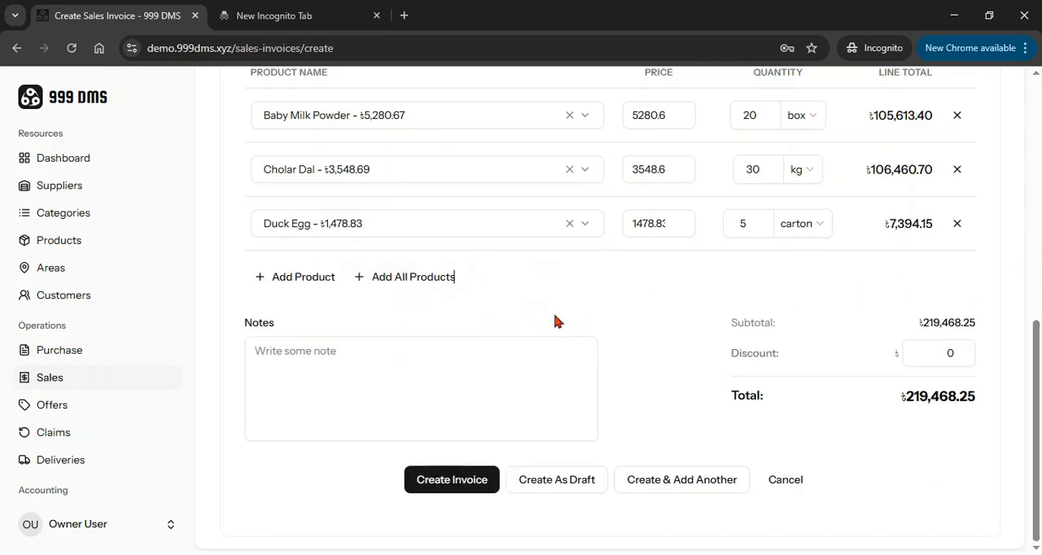
Add all remaining products to the invoice as lines and accept the confirmation
scroll(415, 186, up, 10)
scroll(421, 344, down, 10)
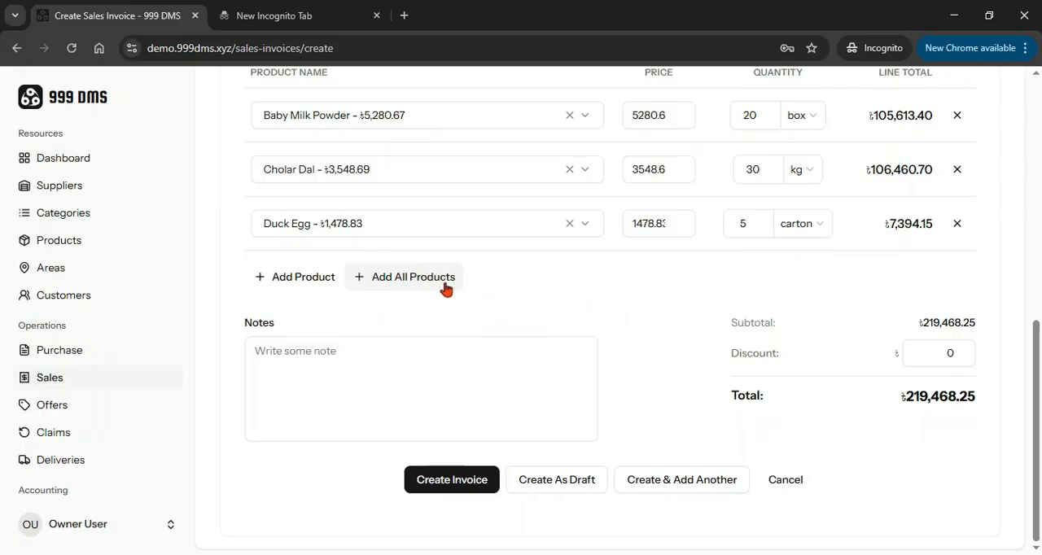
click(405, 280)
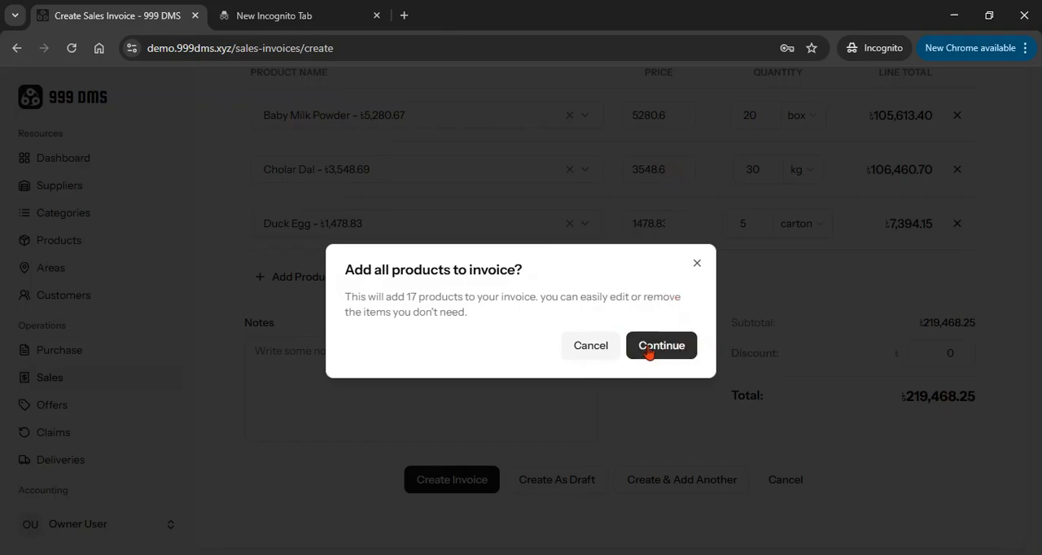
click(682, 352)
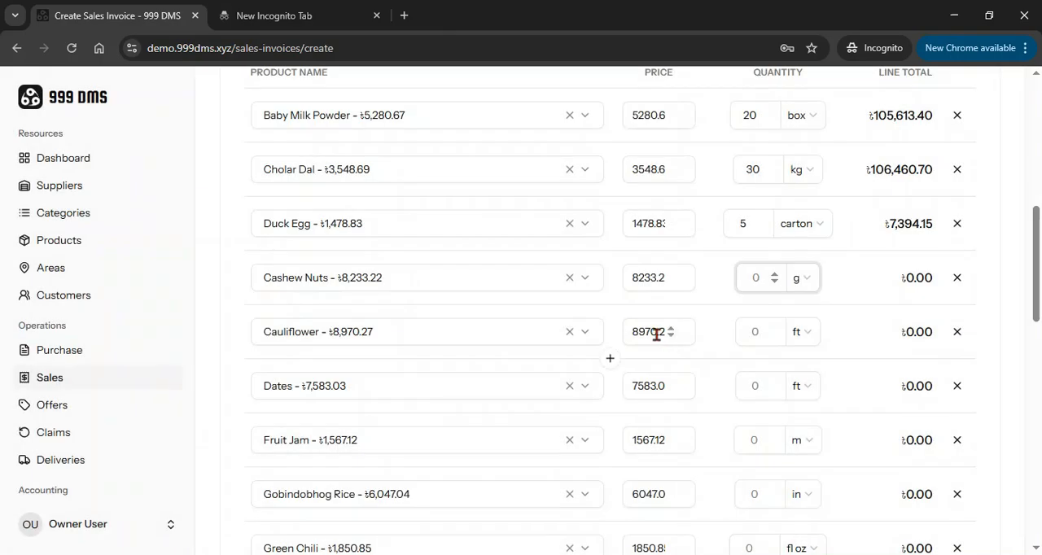
Set the quantities to 2 g for Cashew Nuts, 10 ft for Cauliflower and 5 ft for Dates
scroll(654, 342, up, 2)
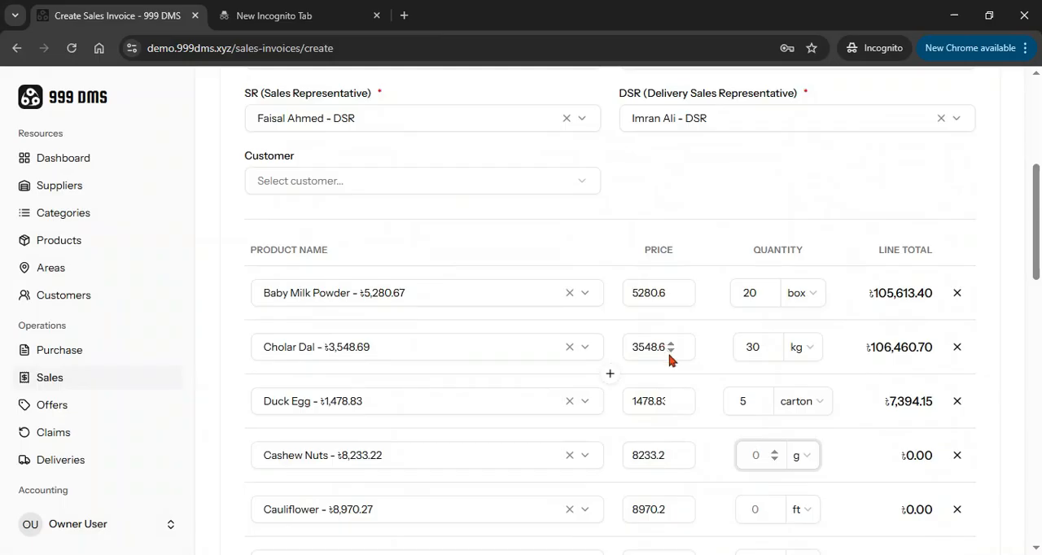
scroll(432, 346, down, 14)
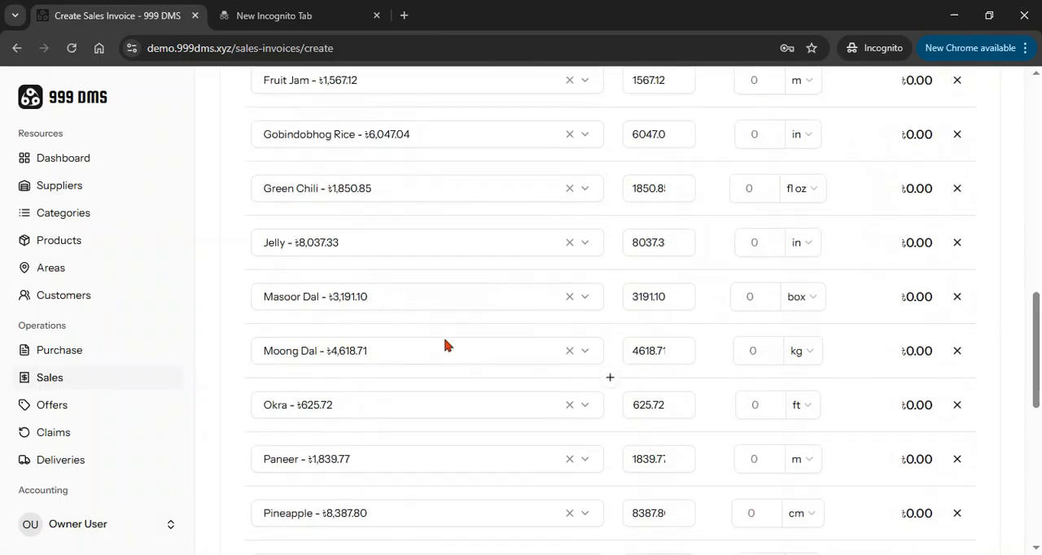
scroll(488, 379, up, 9)
scroll(661, 285, up, 7)
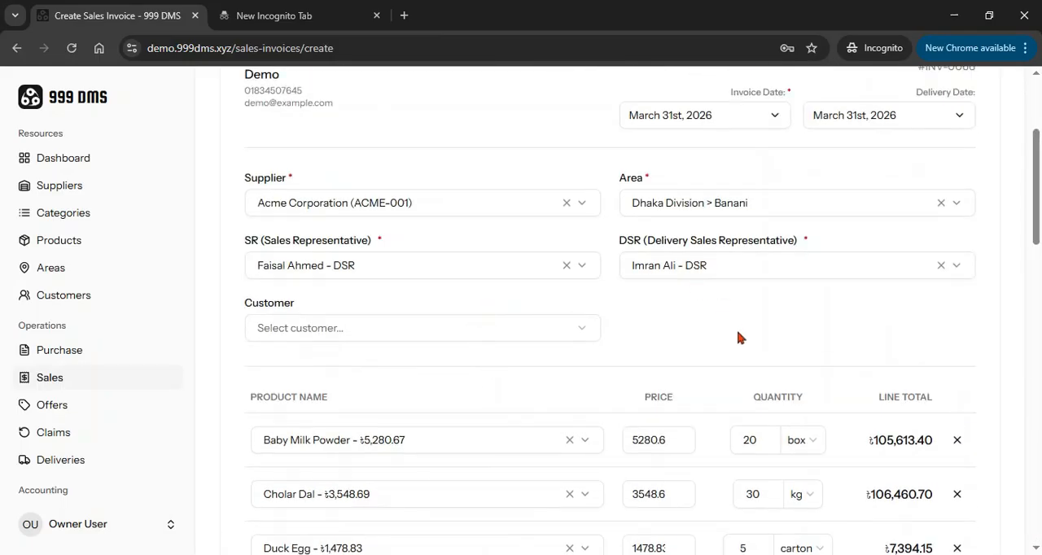
scroll(737, 338, down, 2)
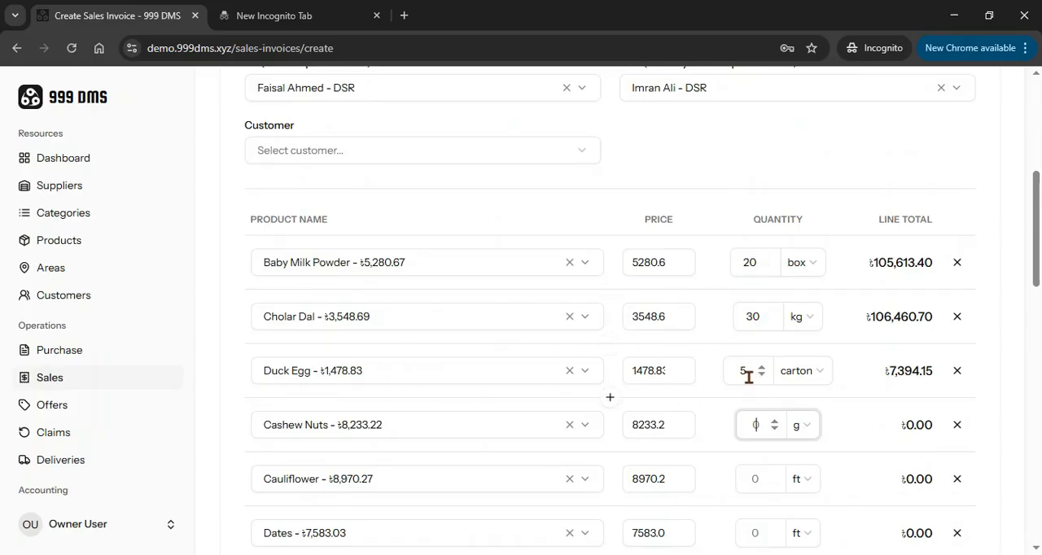
scroll(486, 437, down, 2)
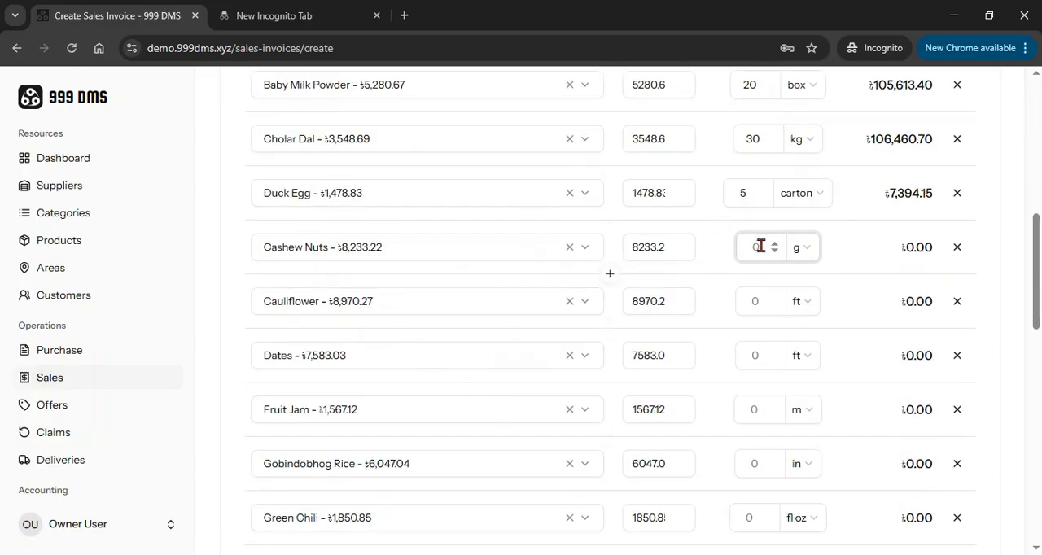
text(2)
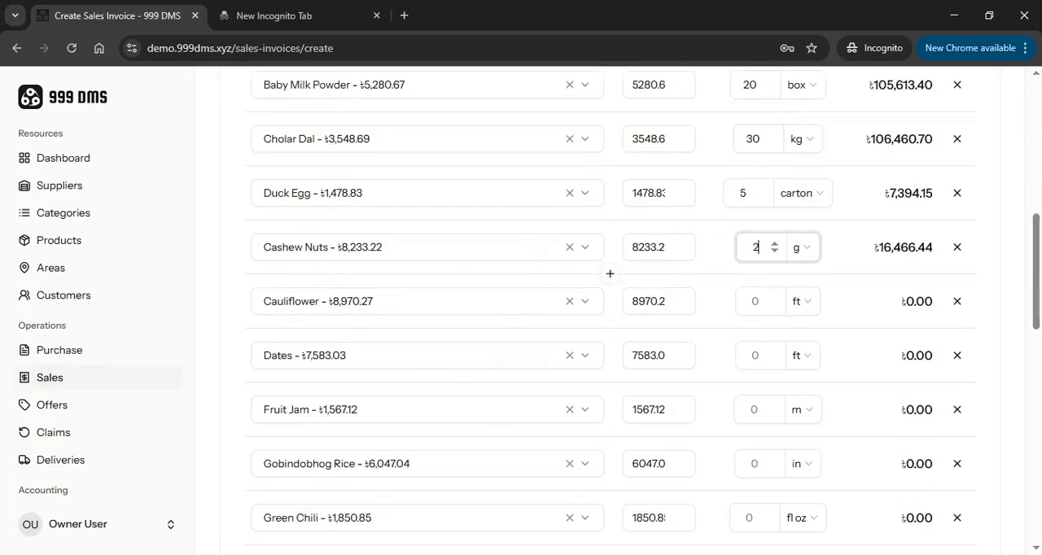
click(758, 301)
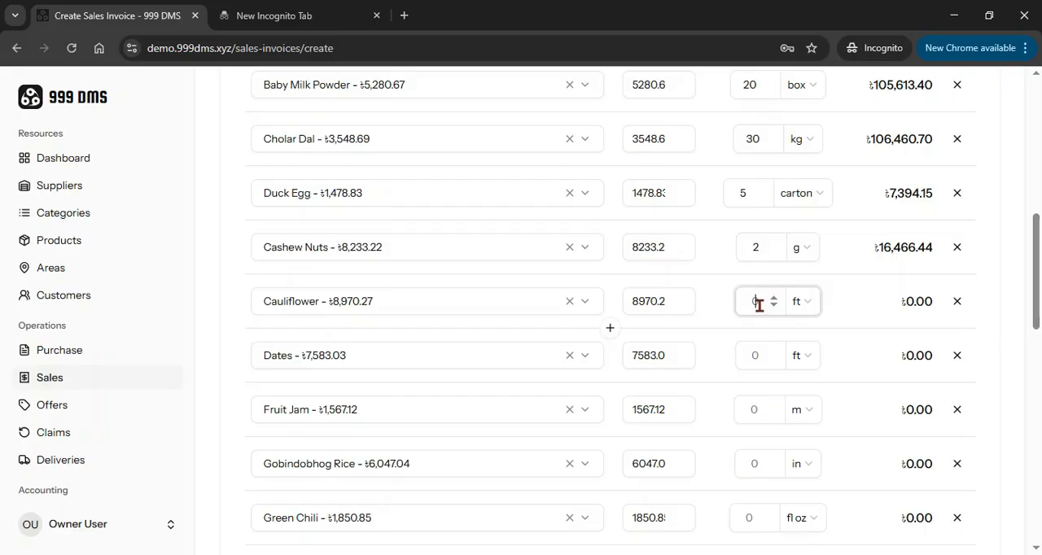
text(10)
click(761, 355)
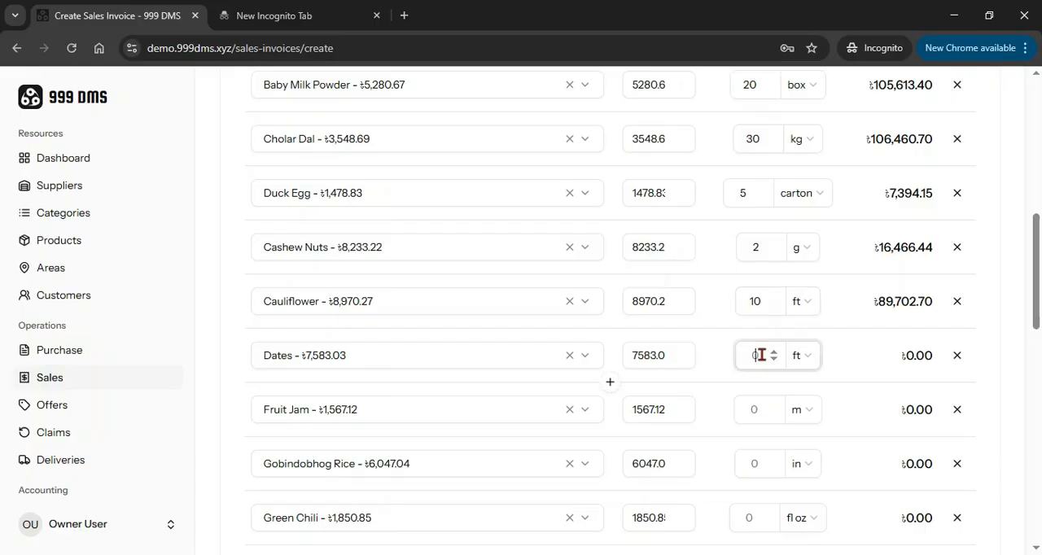
text(5)
Create the invoice and return to the list of sales invoices
scroll(709, 356, down, 15)
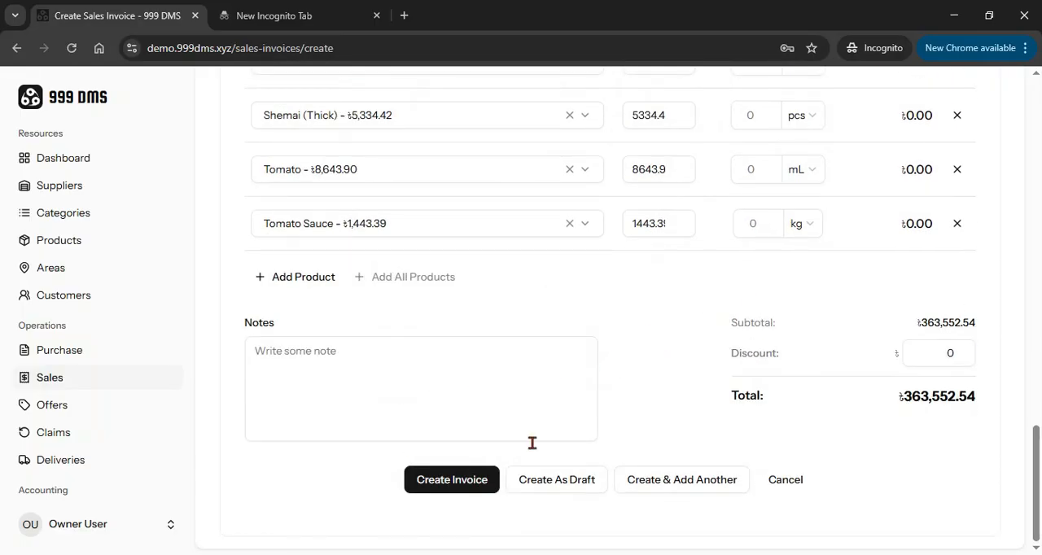
click(458, 482)
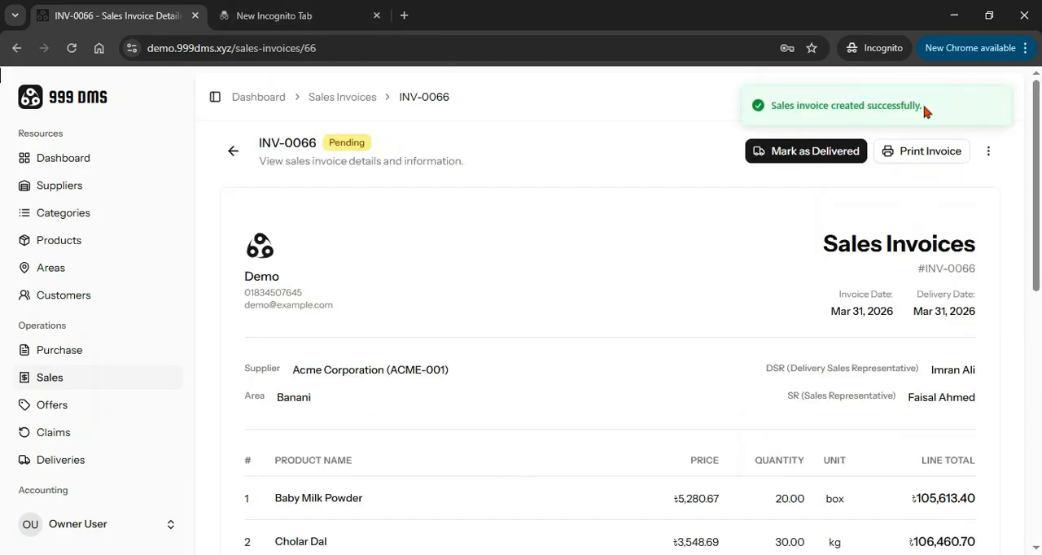
click(64, 377)
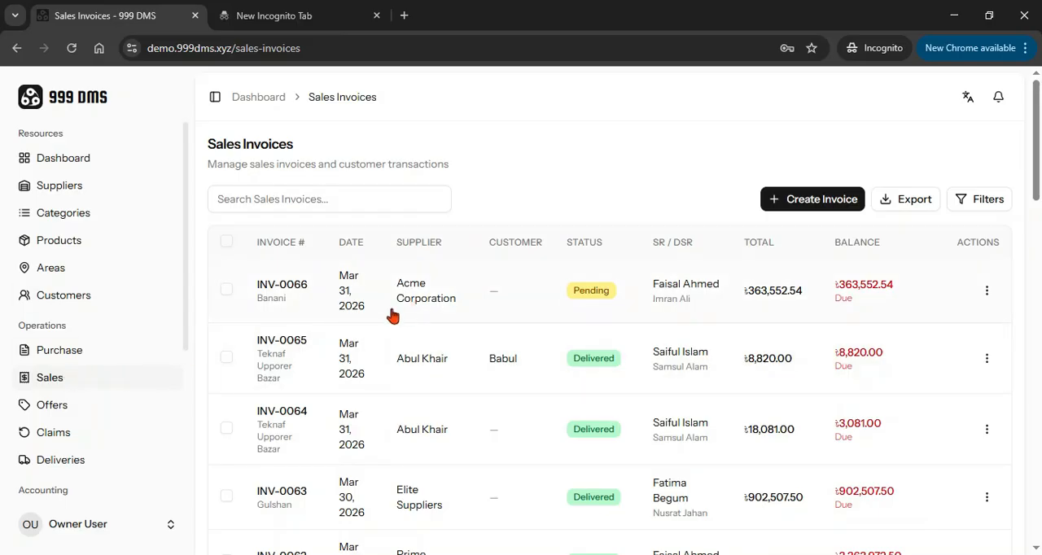
Look through the sales invoices, then open the delivery summary and review its pending invoices, filters and product totals
scroll(11, 358, down, 9)
scroll(77, 428, down, 12)
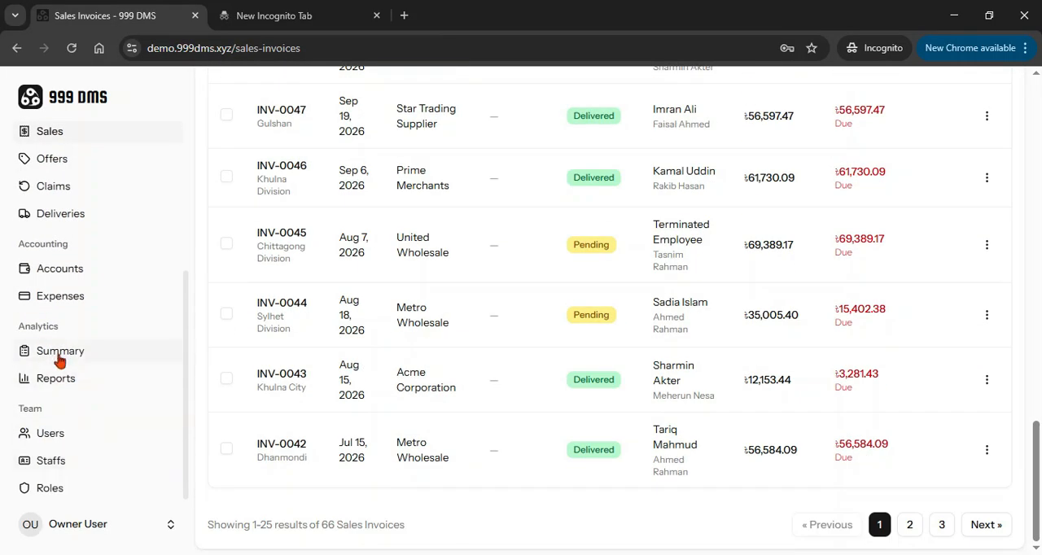
click(87, 351)
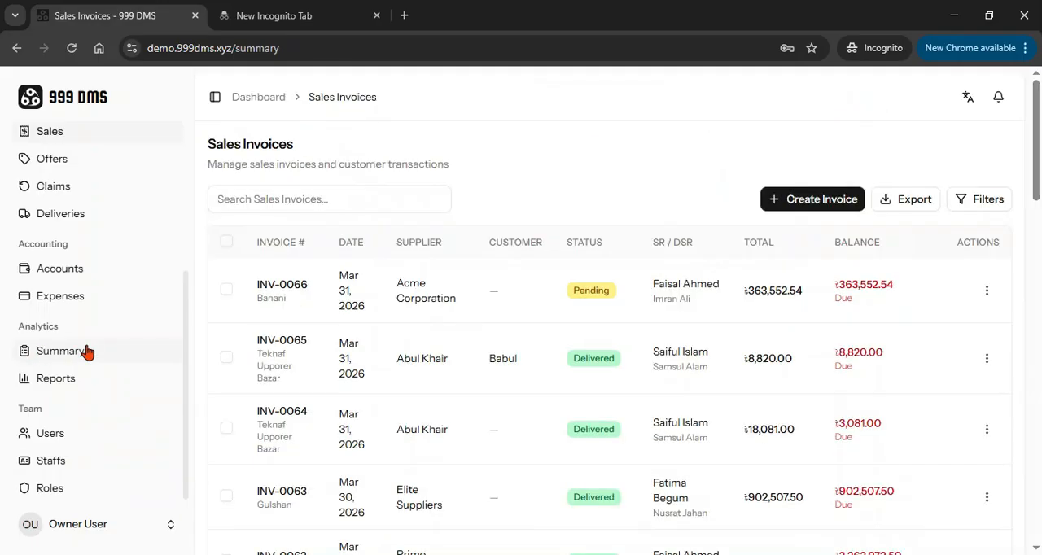
scroll(464, 293, down, 4)
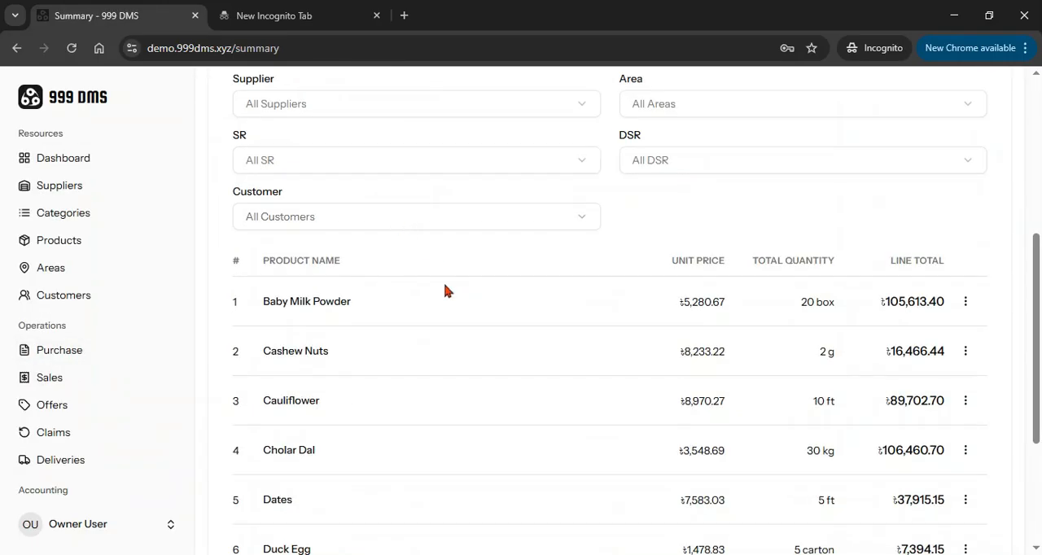
scroll(443, 291, up, 4)
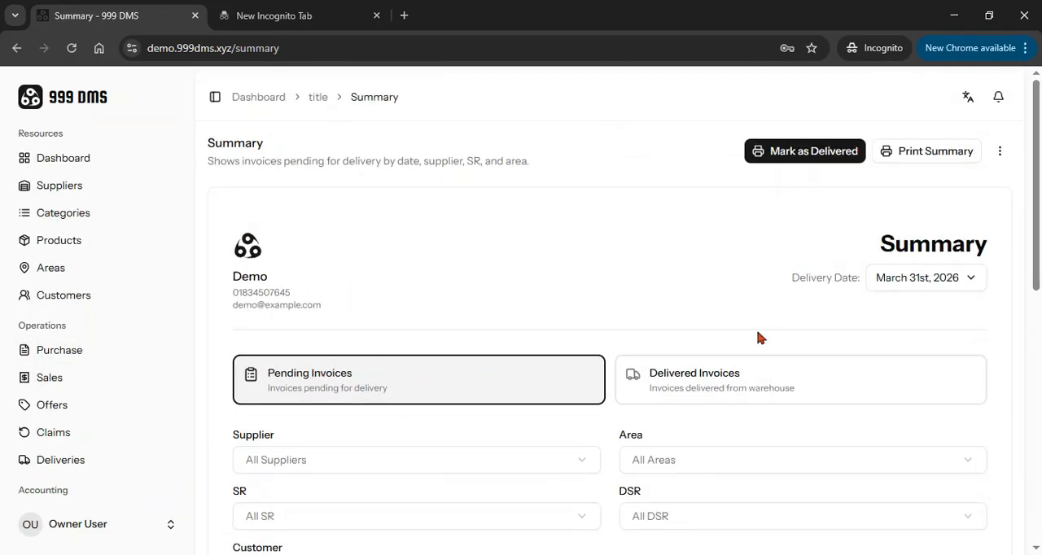
scroll(624, 288, down, 2)
scroll(529, 333, up, 2)
scroll(830, 236, down, 2)
scroll(911, 244, up, 2)
scroll(521, 240, down, 2)
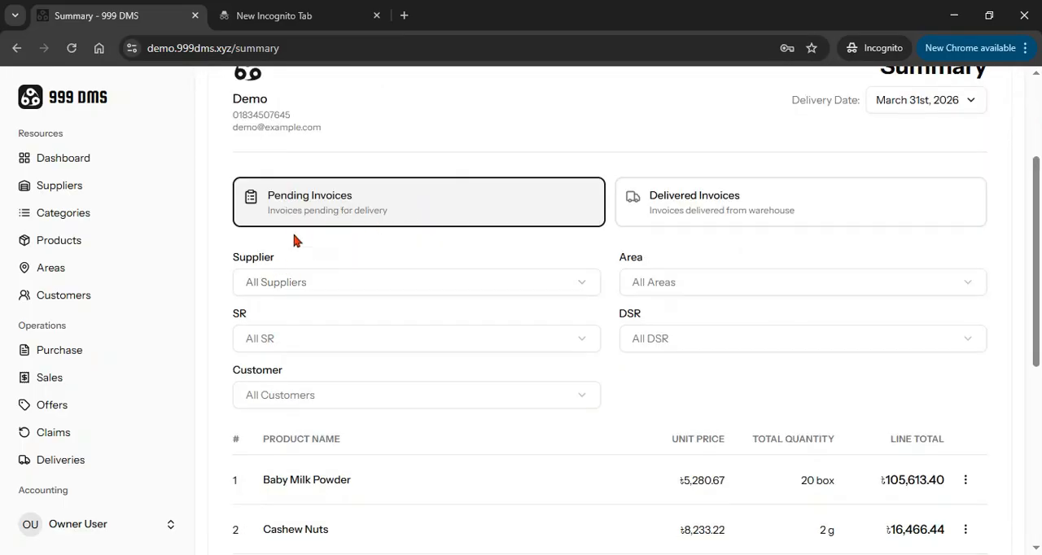
Filter the pending delivery summary by the supplier Acme Corporation
click(290, 279)
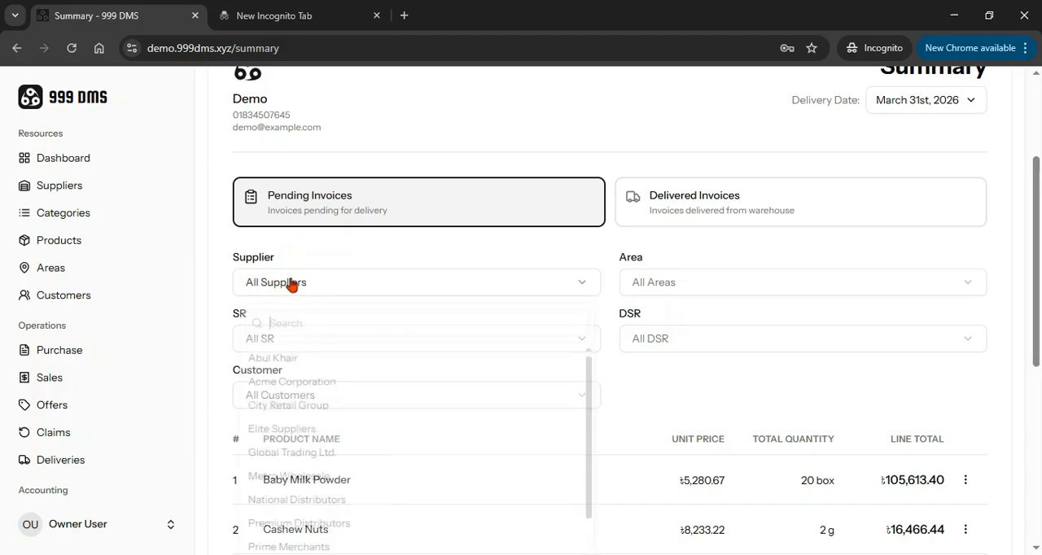
click(347, 244)
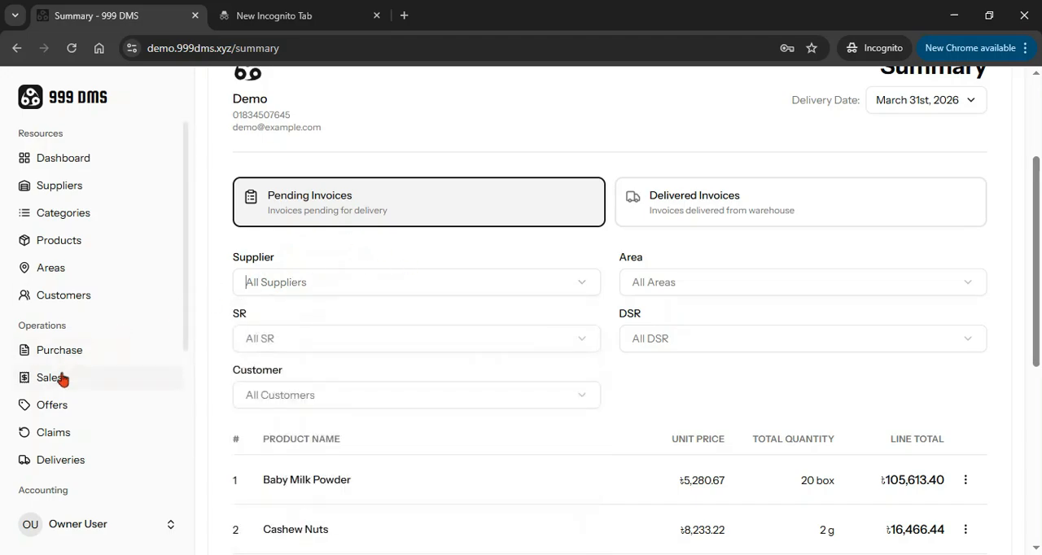
scroll(439, 359, down, 5)
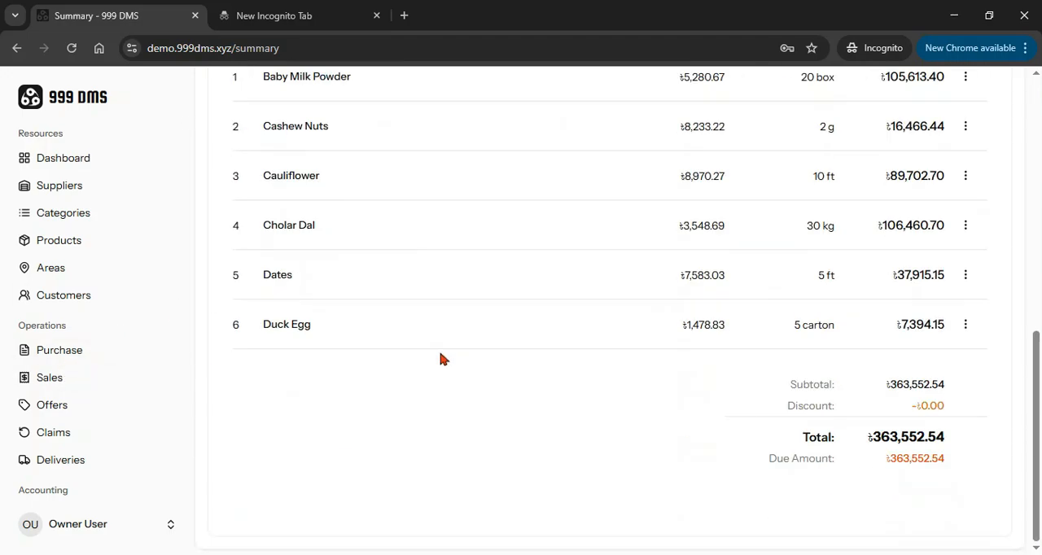
scroll(437, 317, up, 5)
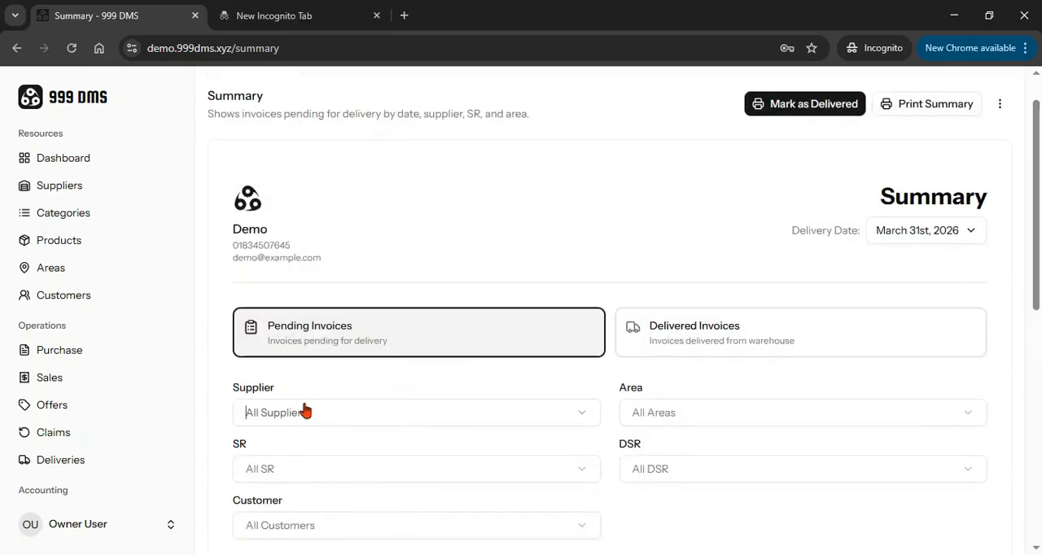
scroll(334, 291, down, 2)
click(301, 235)
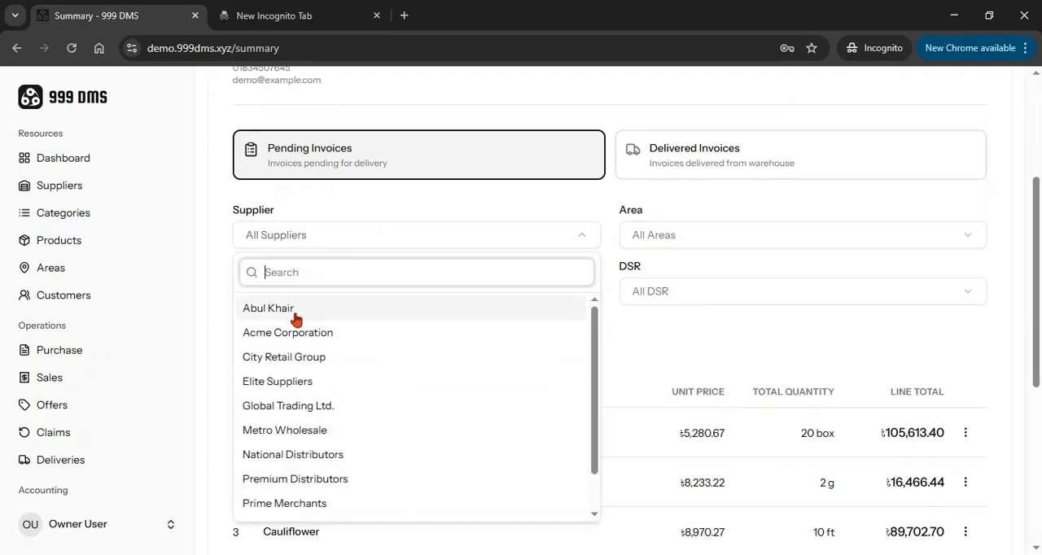
click(291, 337)
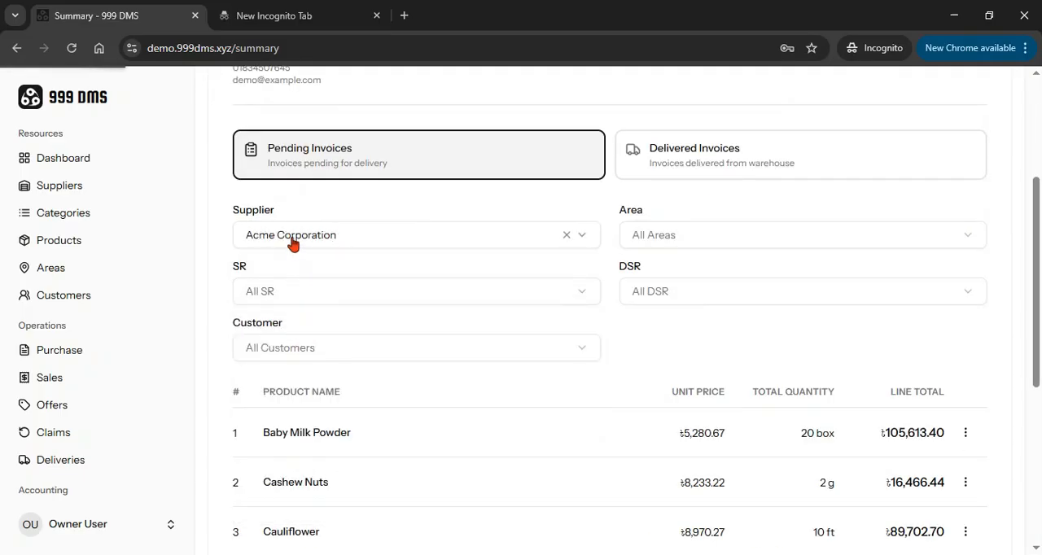
Review the filtered summary's product quantities, line totals and due amount
scroll(386, 324, down, 4)
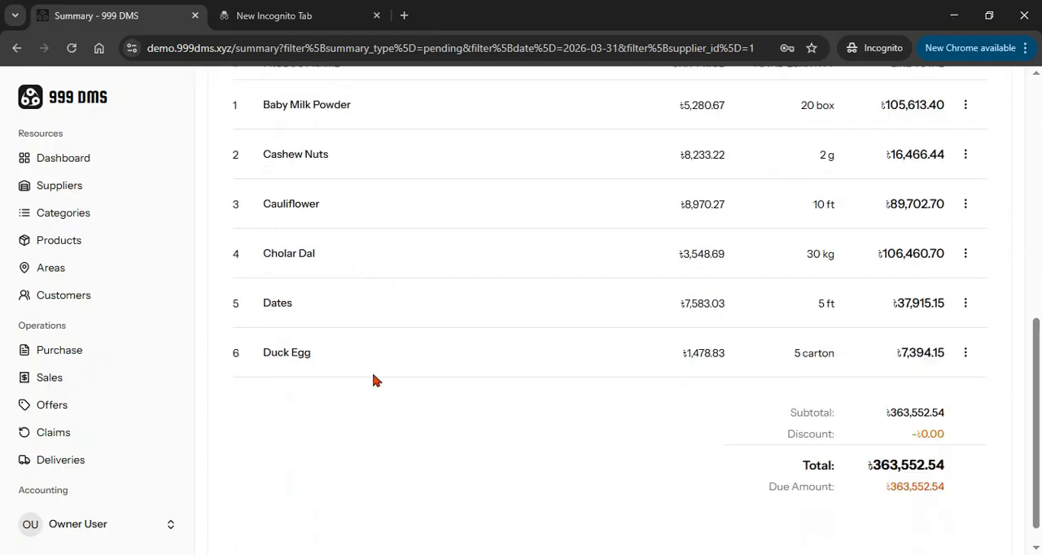
scroll(371, 379, up, 6)
scroll(379, 348, down, 2)
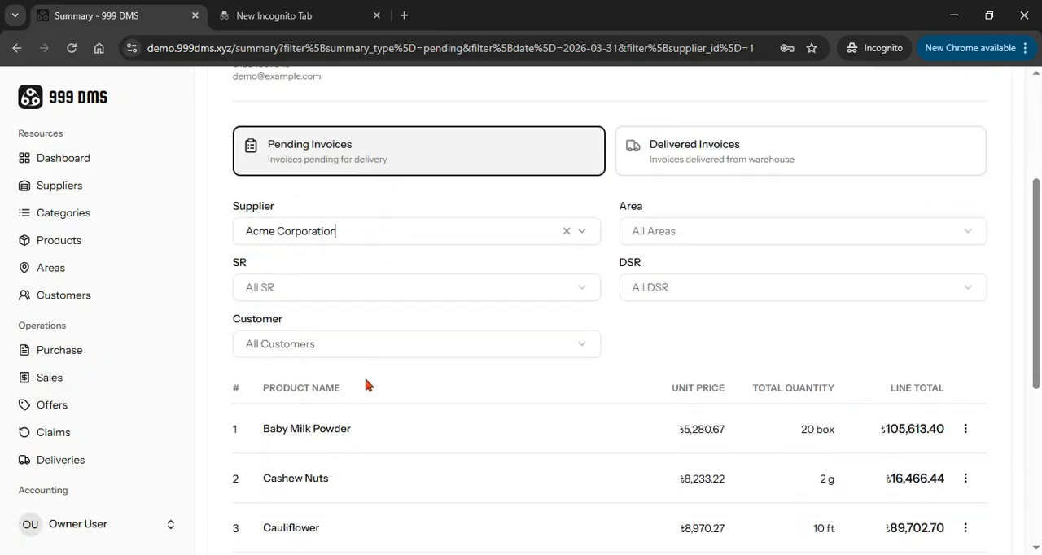
scroll(823, 272, down, 4)
scroll(741, 305, up, 2)
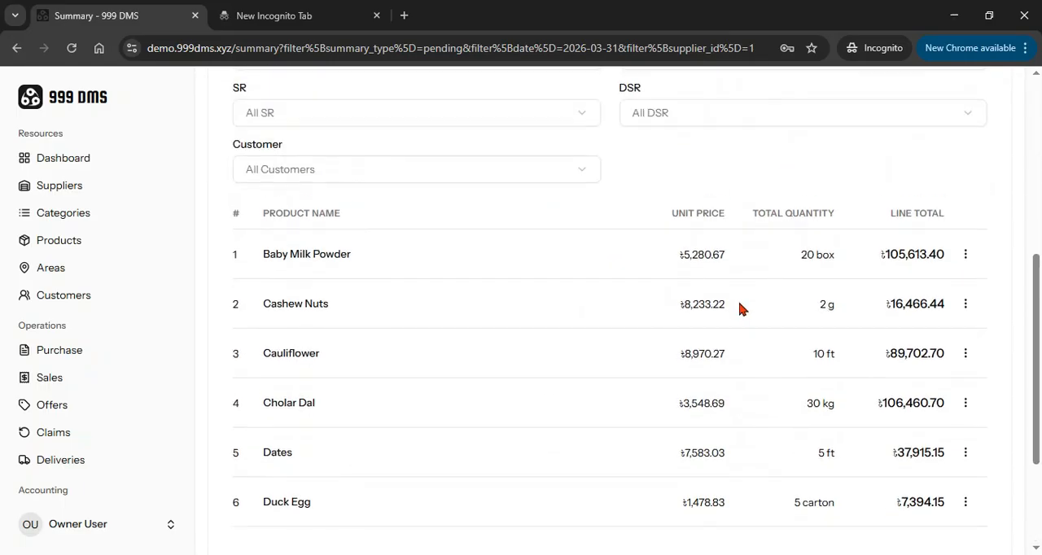
scroll(808, 304, down, 3)
scroll(813, 342, up, 10)
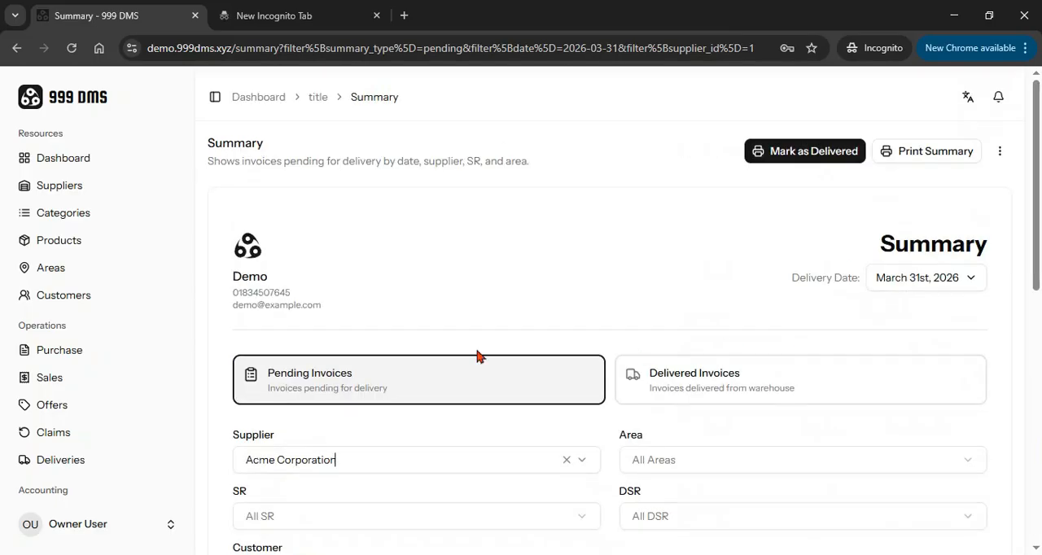
Revisit the sales invoices list, then reopen the unfiltered delivery summary of pending invoices and look it over
click(75, 373)
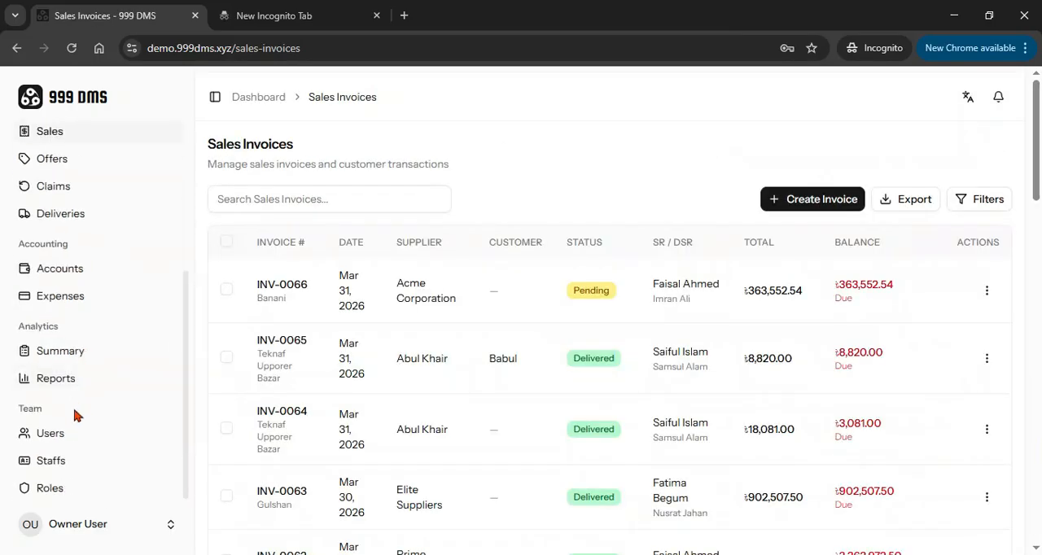
click(75, 355)
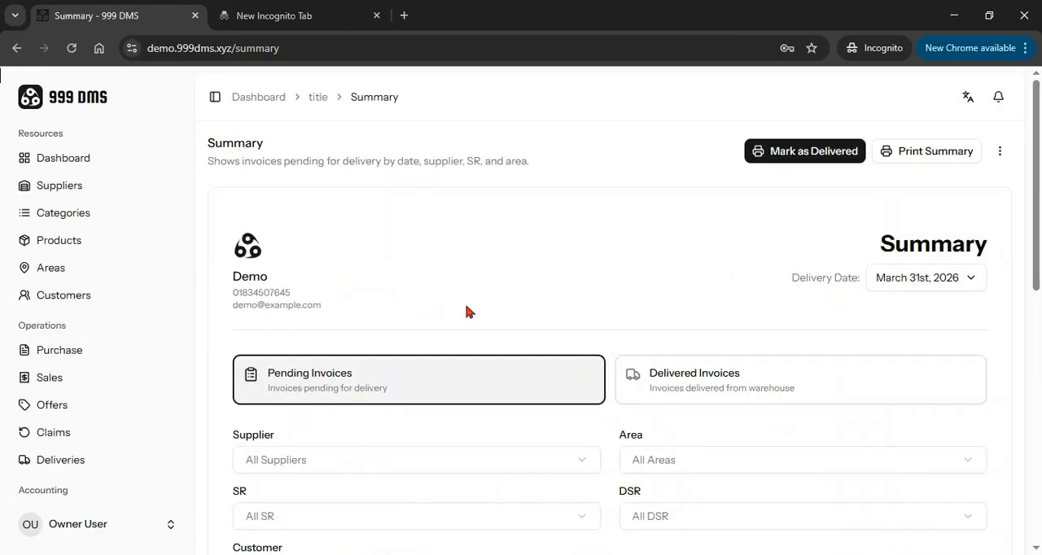
scroll(682, 308, down, 5)
scroll(754, 321, up, 5)
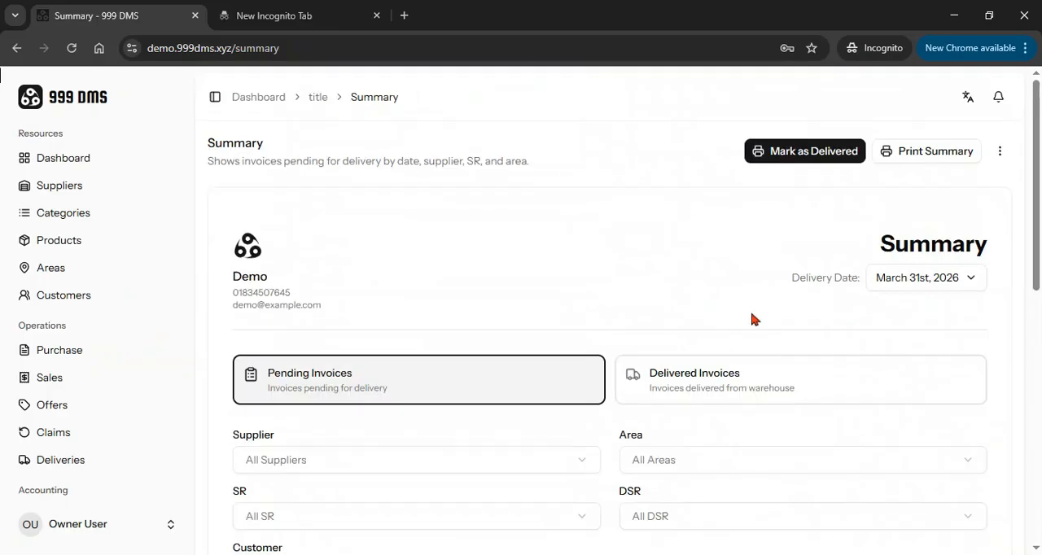